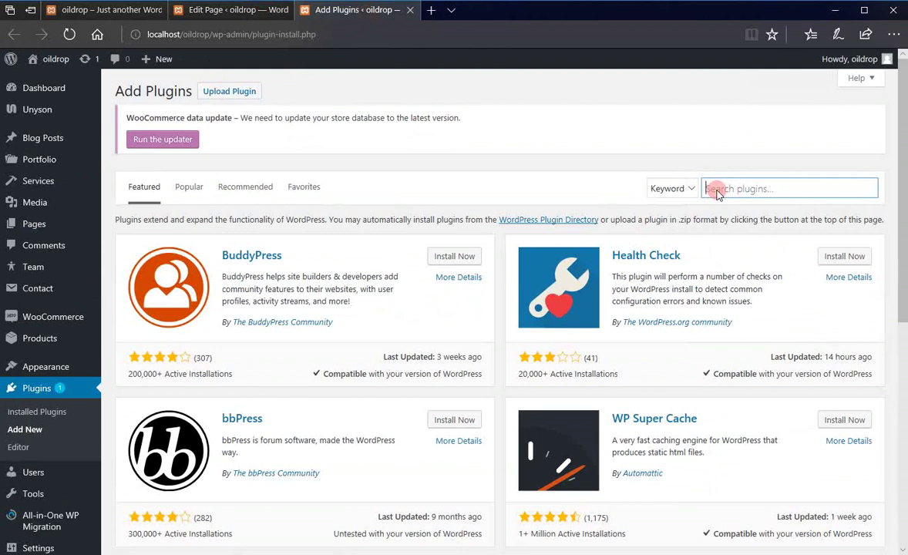
- Search the plugin directory for "Duplicate", then install and activate the Duplicate Page plugin
{"action": "type", "text": "U"}
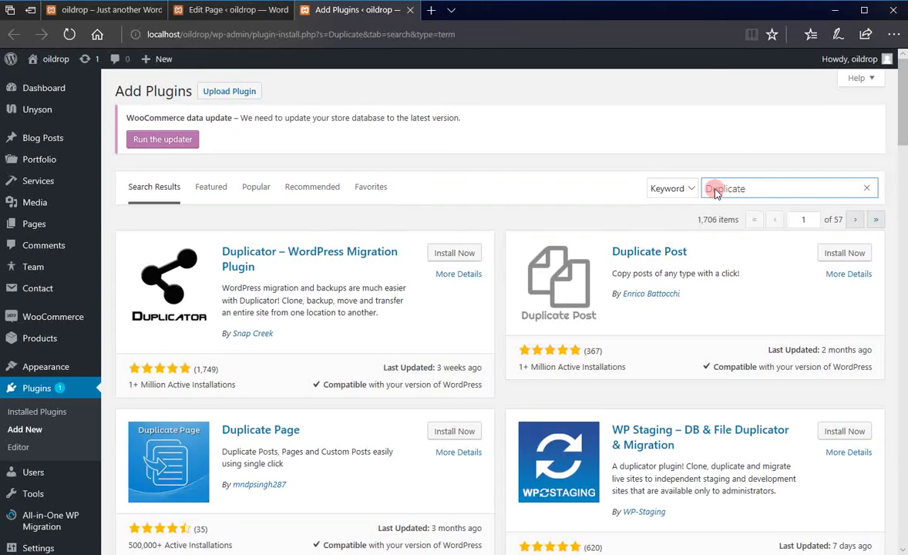
{"action": "left_click", "coordinate": [454, 430]}
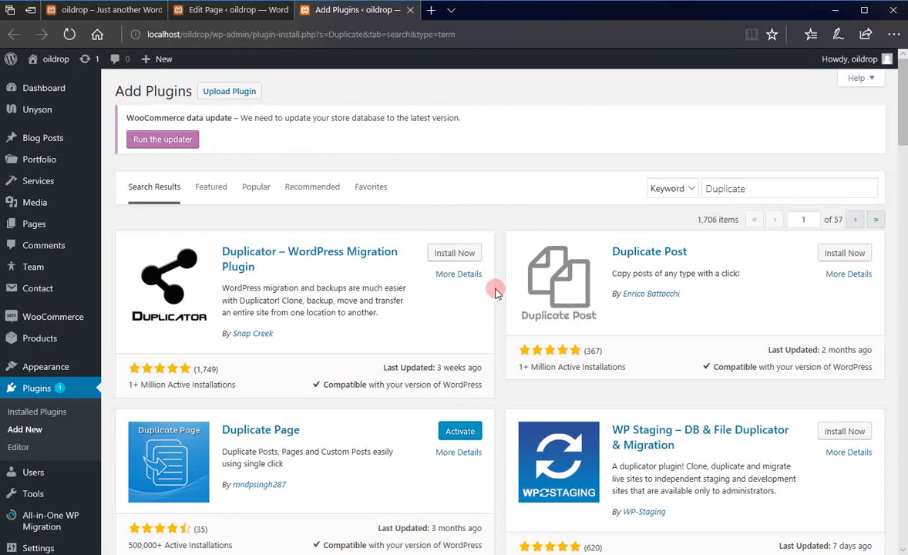
{"action": "left_click", "coordinate": [461, 430]}
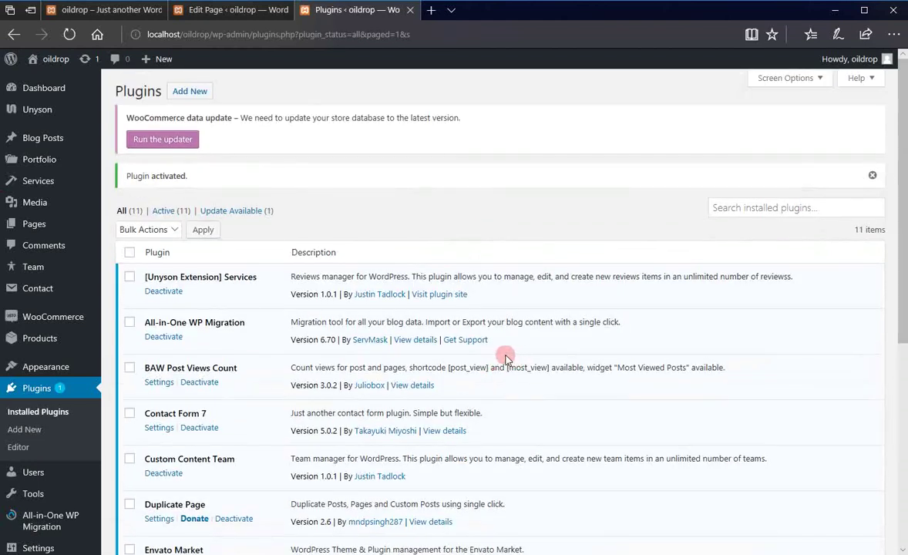
- Duplicate the published About Us page from the list of all pages
{"action": "mouse_move", "coordinate": [43, 229]}
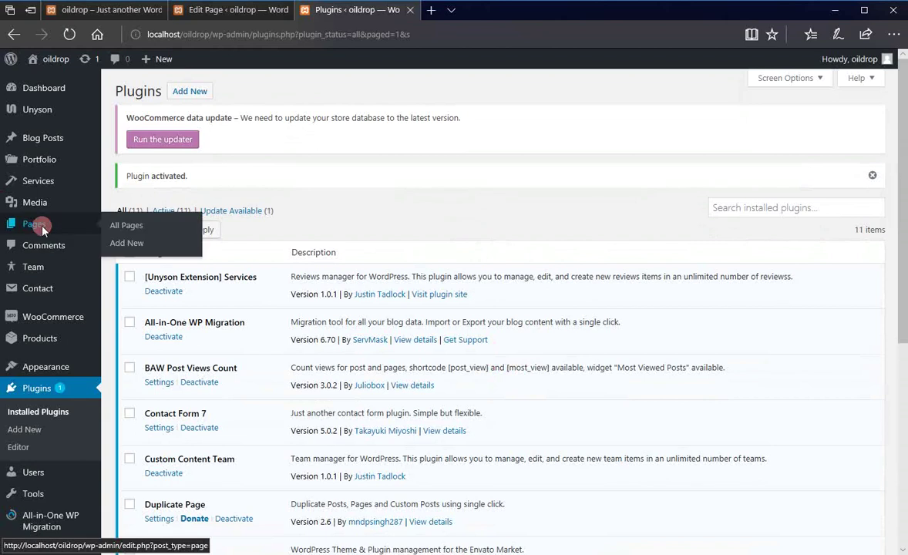
{"action": "left_click", "coordinate": [123, 226]}
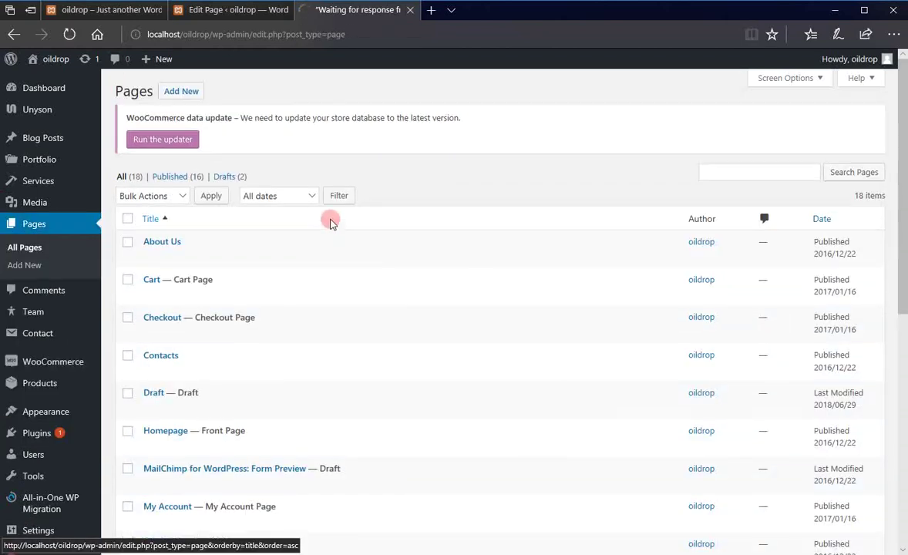
{"action": "mouse_move", "coordinate": [174, 239]}
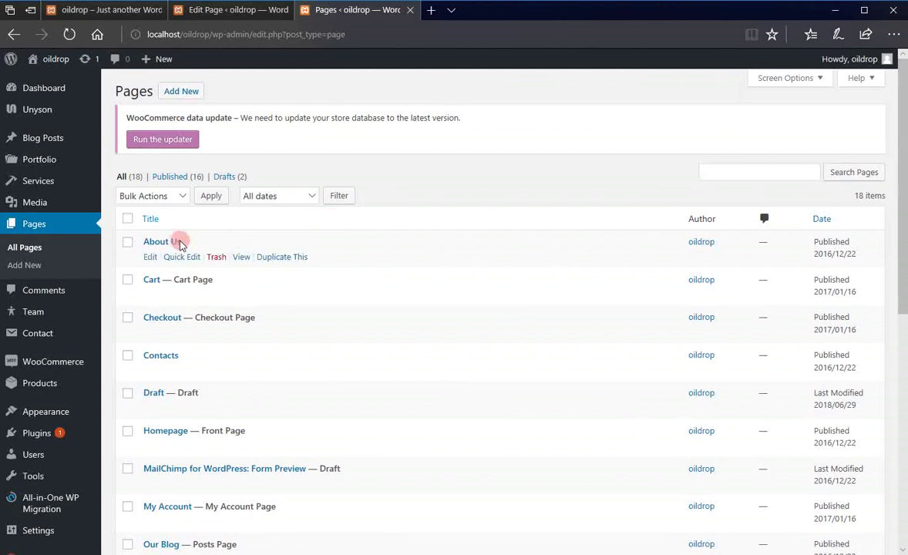
{"action": "left_click", "coordinate": [282, 257]}
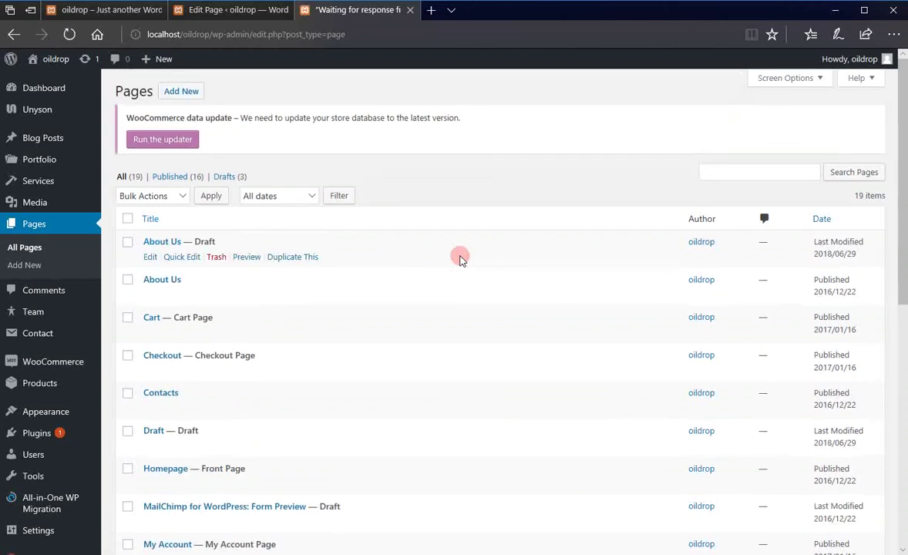
- Open the draft copy of About Us for editing and change its title to "Store"
{"action": "left_click", "coordinate": [154, 241]}
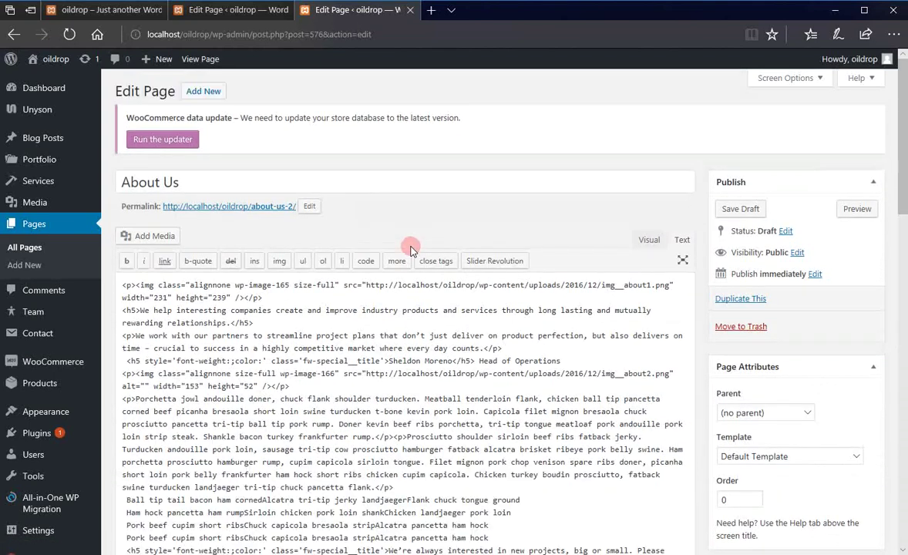
{"action": "left_click", "coordinate": [204, 180]}
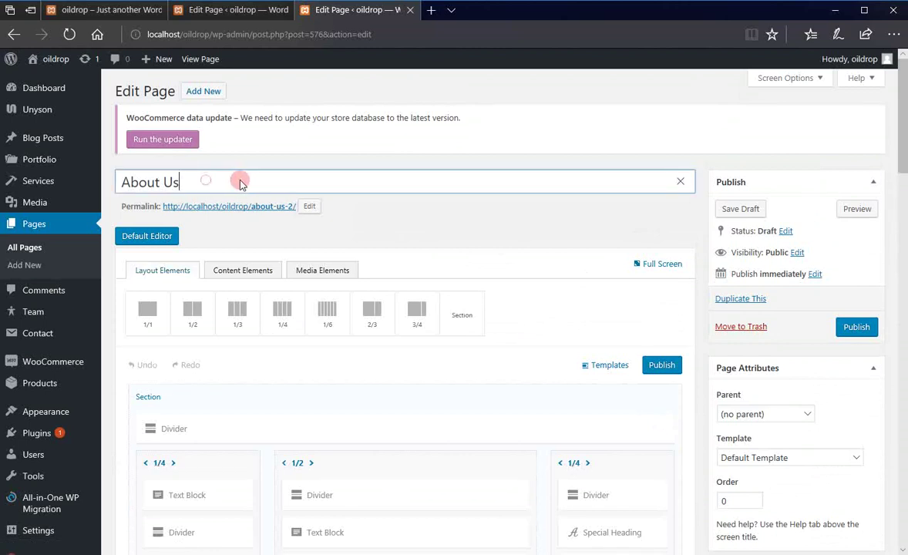
{"action": "left_click_drag", "start_coordinate": [242, 183], "coordinate": [75, 185]}
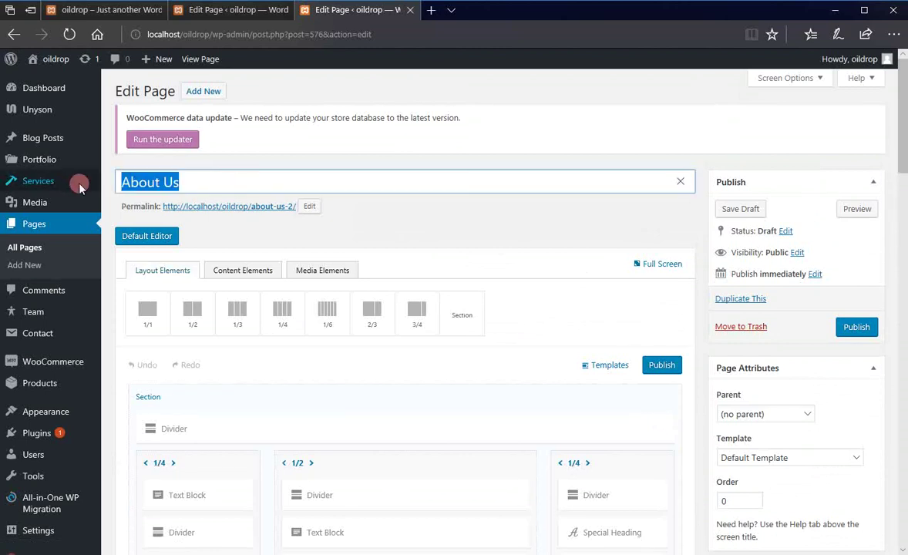
{"action": "type", "text": "Store"}
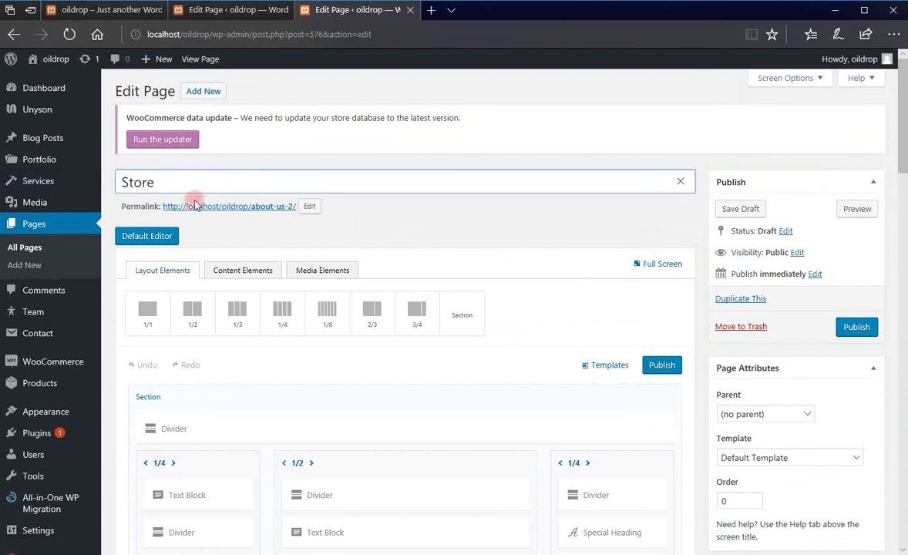
- Copy the new page title and use "Store" as the page's permalink slug
{"action": "left_click_drag", "start_coordinate": [216, 178], "coordinate": [110, 180]}
{"action": "key", "text": "ctrl+c"}
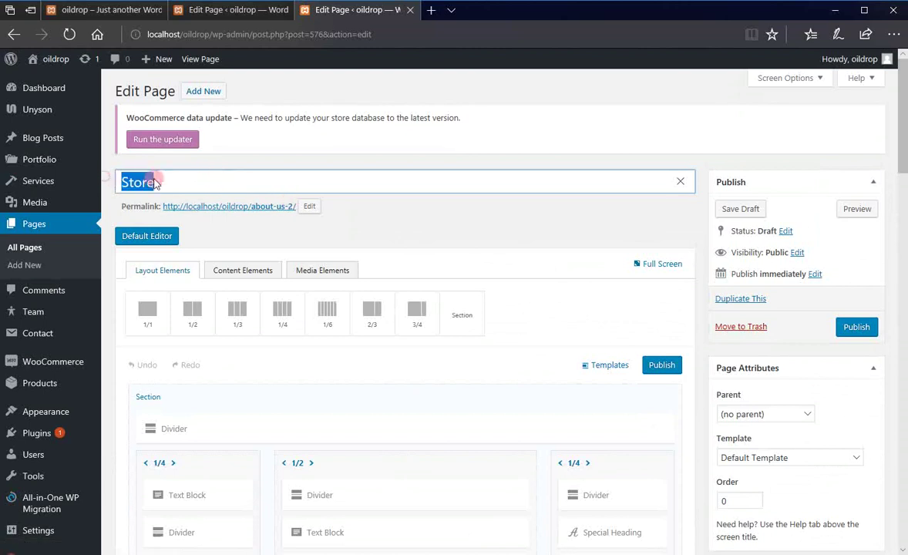
{"action": "left_click", "coordinate": [309, 206]}
{"action": "key", "text": "ctrl+v"}
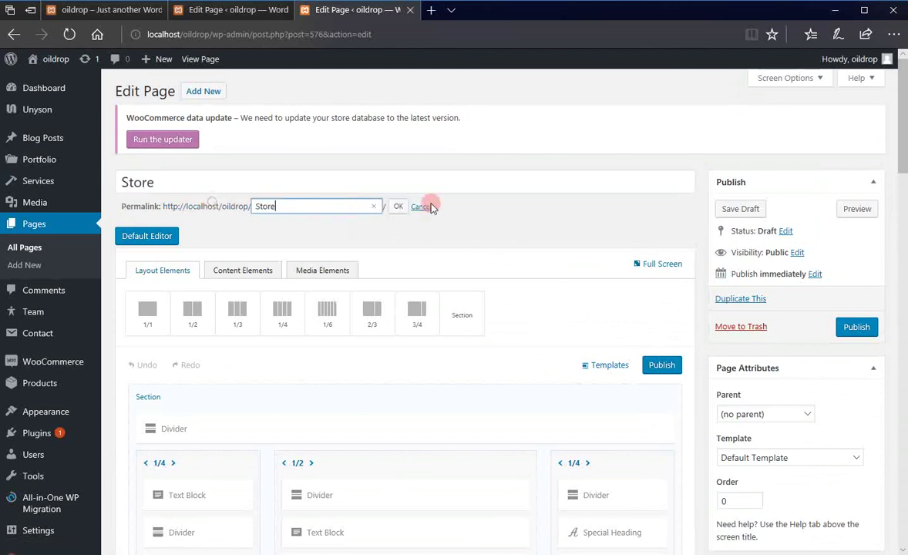
{"action": "left_click", "coordinate": [398, 205]}
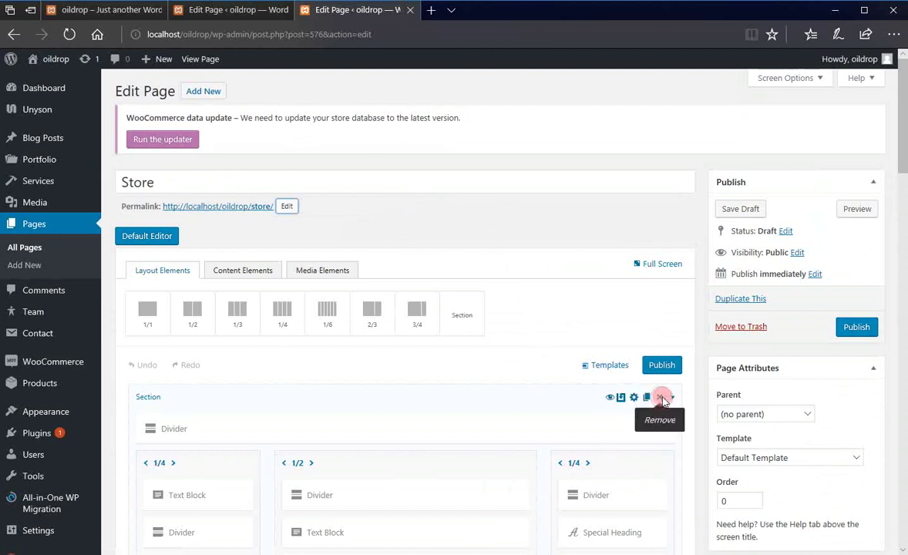
- Remove all layout sections from the page except the one with four 1/4 icon box columns
{"action": "left_click", "coordinate": [660, 398]}
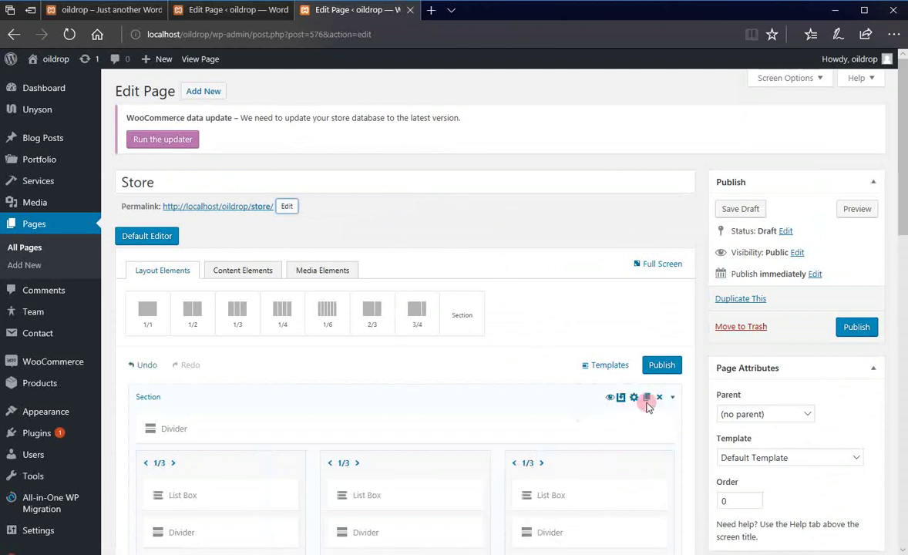
{"action": "left_click", "coordinate": [660, 397]}
{"action": "scroll", "coordinate": [588, 415], "scroll_direction": "down", "scroll_amount": 2}
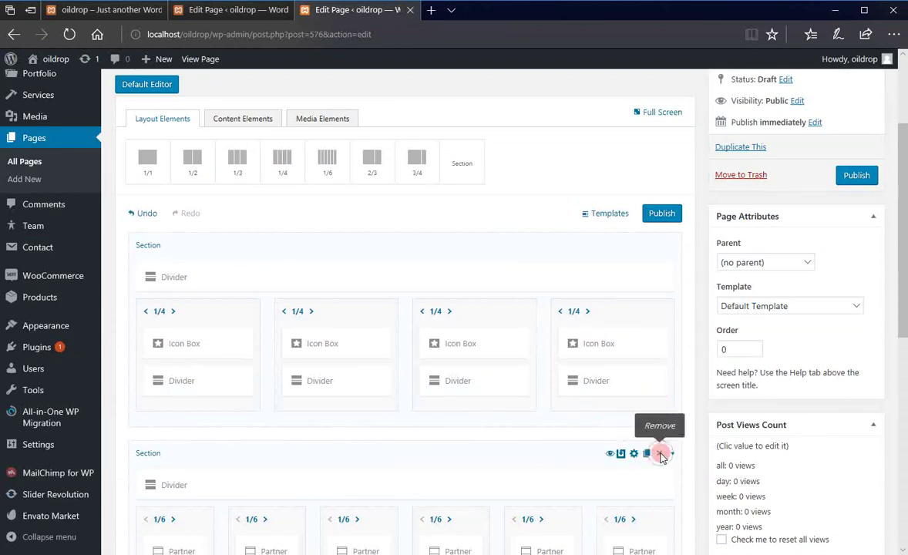
{"action": "left_click", "coordinate": [659, 454]}
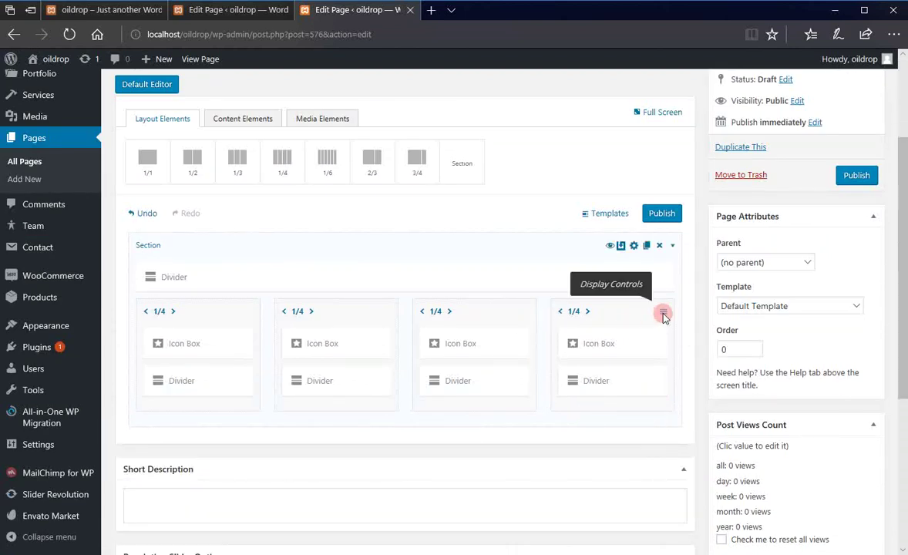
- Delete all four 1/4 icon box columns from the remaining section, keeping its top divider
{"action": "left_click", "coordinate": [663, 309]}
{"action": "left_click", "coordinate": [652, 326]}
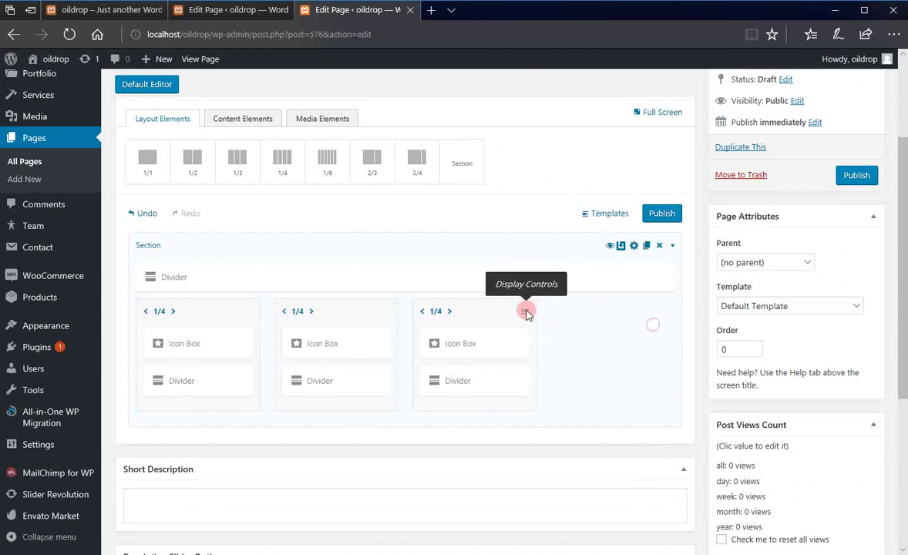
{"action": "left_click", "coordinate": [524, 311]}
{"action": "left_click", "coordinate": [512, 311]}
{"action": "left_click", "coordinate": [387, 312]}
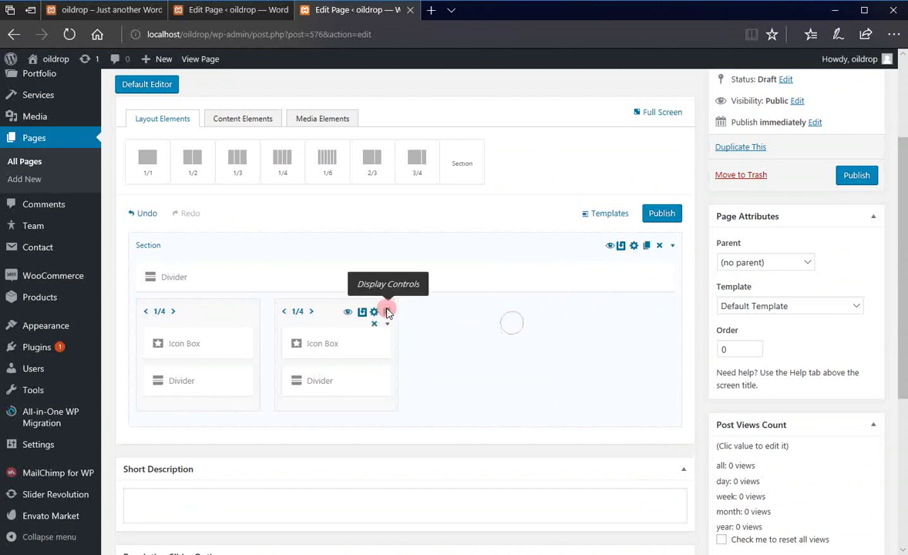
{"action": "left_click", "coordinate": [373, 326]}
{"action": "left_click", "coordinate": [249, 311]}
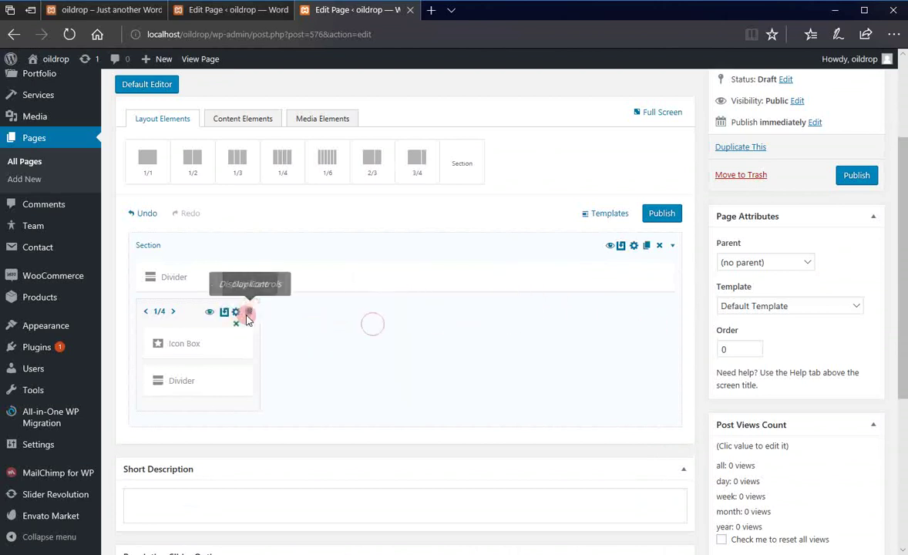
{"action": "left_click", "coordinate": [236, 324]}
- Add a Text Block content element below the divider in the section
{"action": "scroll", "coordinate": [443, 356], "scroll_direction": "up", "scroll_amount": 1}
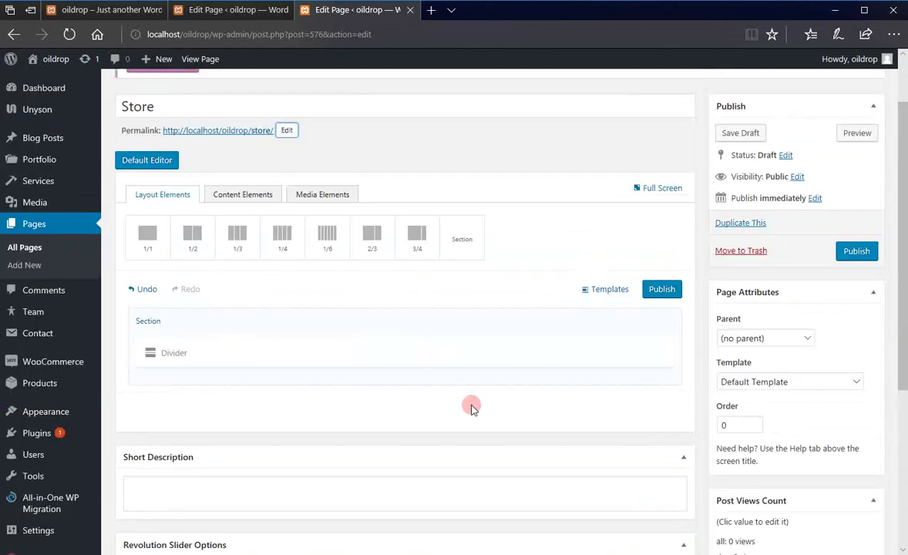
{"action": "left_click", "coordinate": [243, 193]}
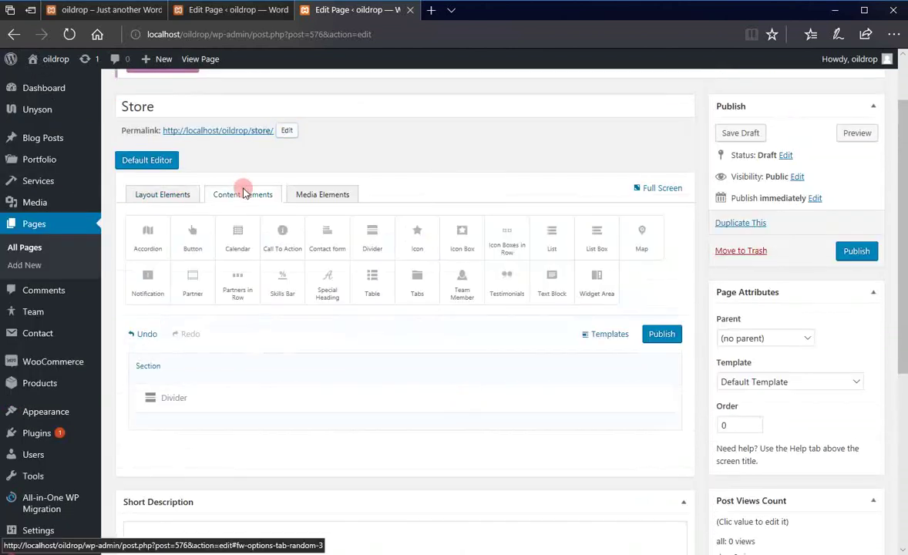
{"action": "left_click_drag", "start_coordinate": [552, 284], "coordinate": [447, 419]}
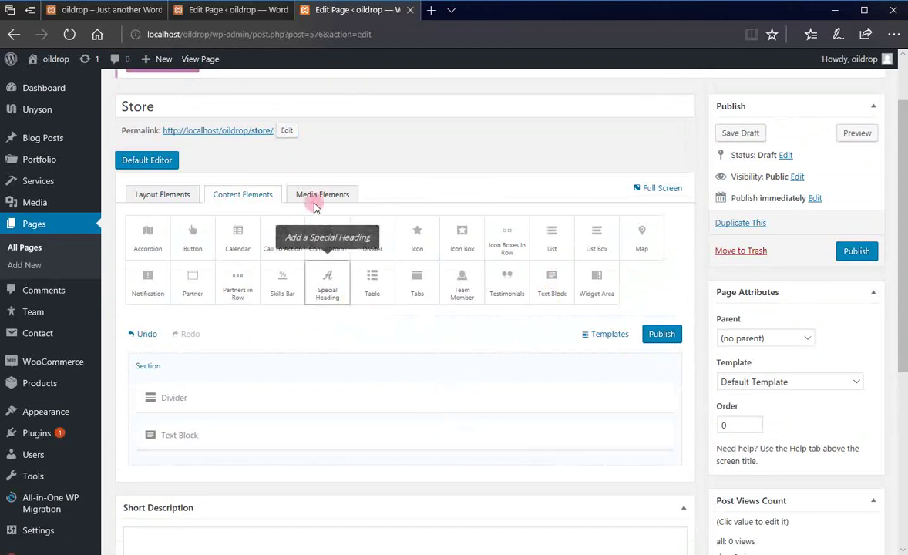
- Copy the shortcode [products limit="4" columns="4" orderby="popularity" category="clothing"] from the Draft page open in the other browser tab
{"action": "left_click", "coordinate": [232, 9]}
{"action": "left_click", "coordinate": [460, 287]}
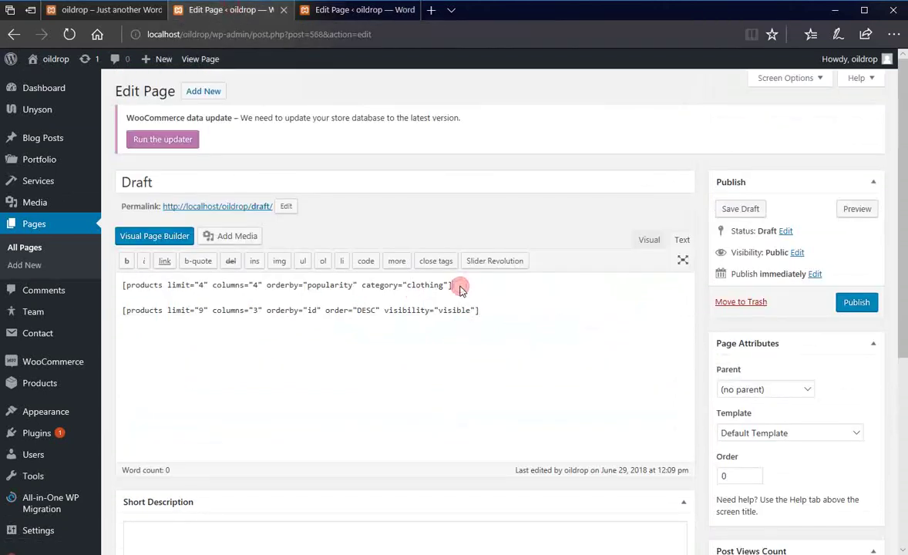
{"action": "left_click_drag", "start_coordinate": [459, 287], "coordinate": [28, 287]}
{"action": "right_click", "coordinate": [300, 286]}
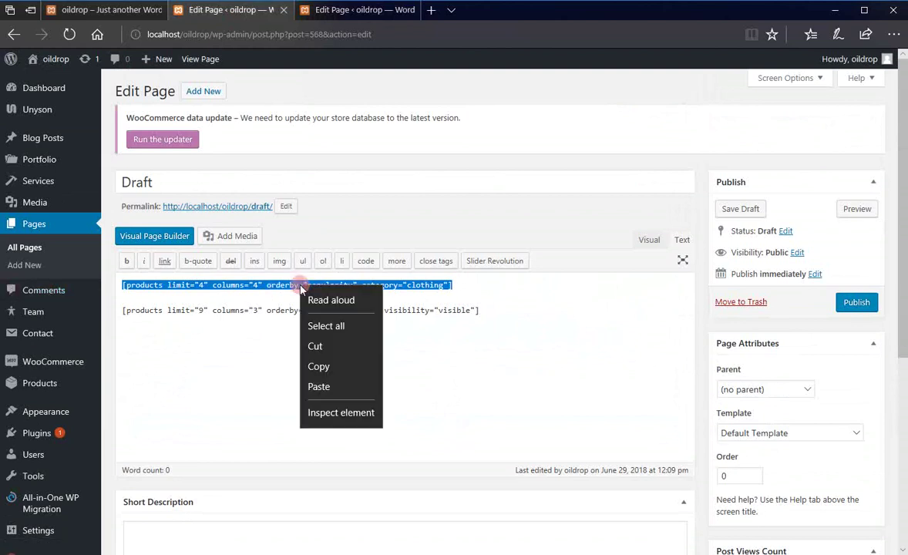
{"action": "left_click", "coordinate": [319, 366]}
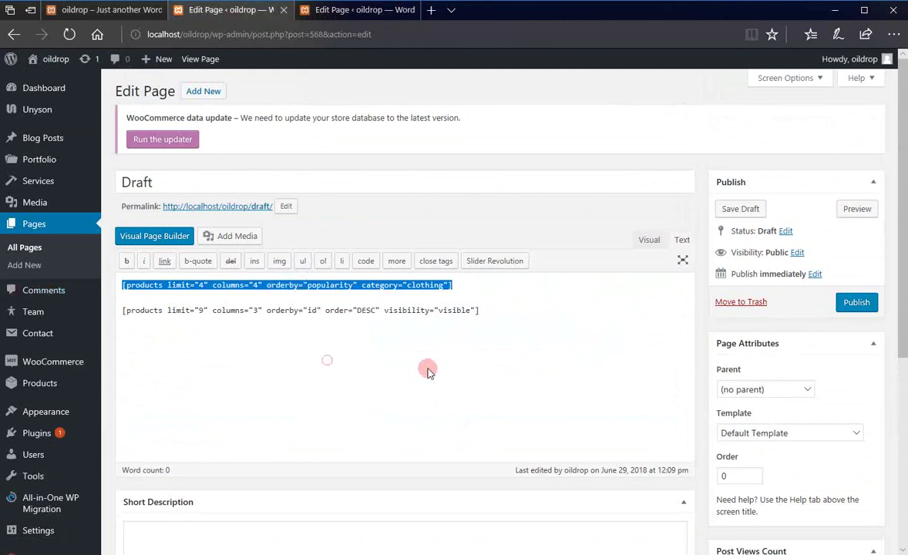
- Return to the Store page editor and paste the copied products shortcode into the Text Block's content
{"action": "left_click", "coordinate": [365, 11]}
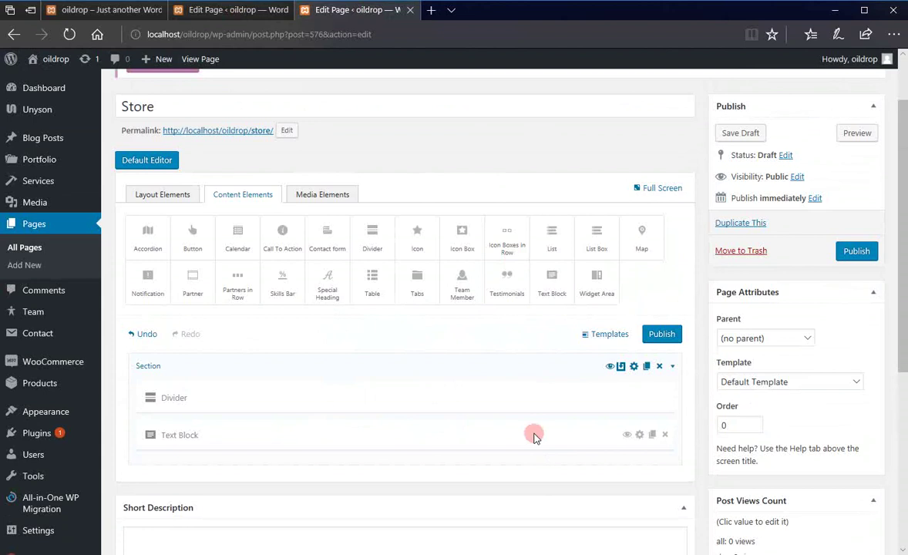
{"action": "left_click", "coordinate": [534, 436]}
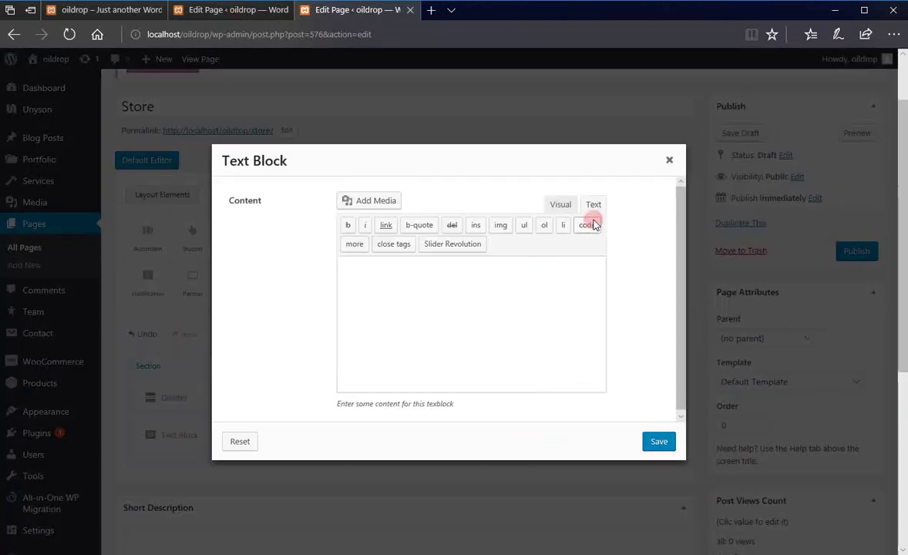
{"action": "left_click", "coordinate": [502, 268]}
{"action": "key", "text": "ctrl+v"}
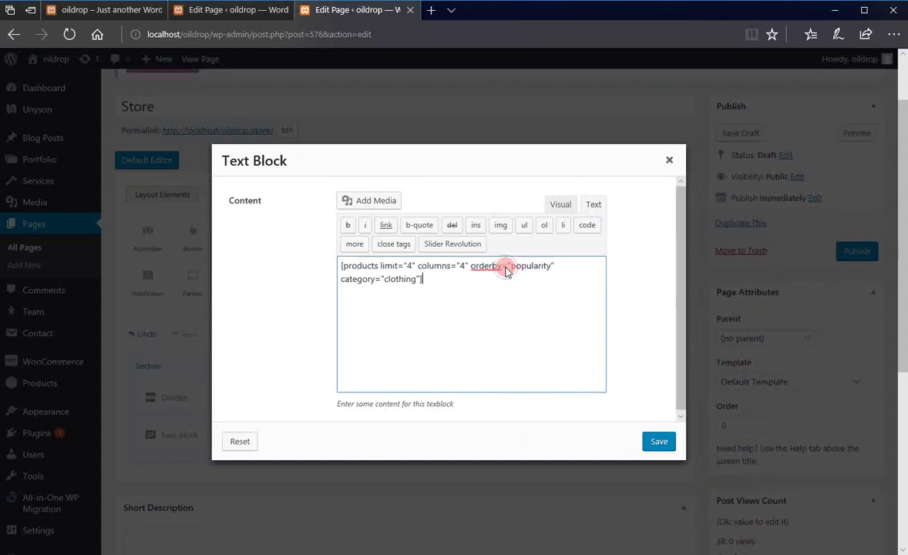
- Insert an opening <div> tag before the shortcode and save the Text Block
{"action": "left_click", "coordinate": [341, 265]}
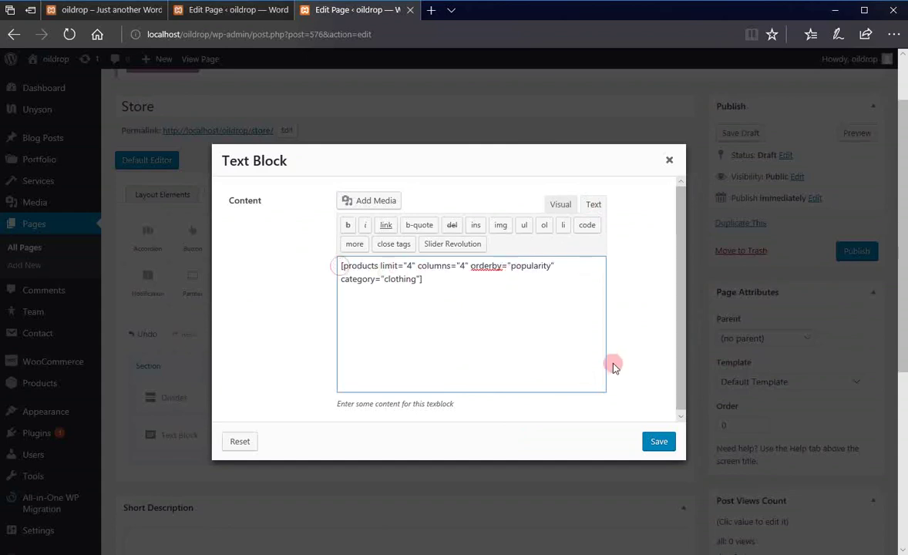
{"action": "type", "text": "<div>"}
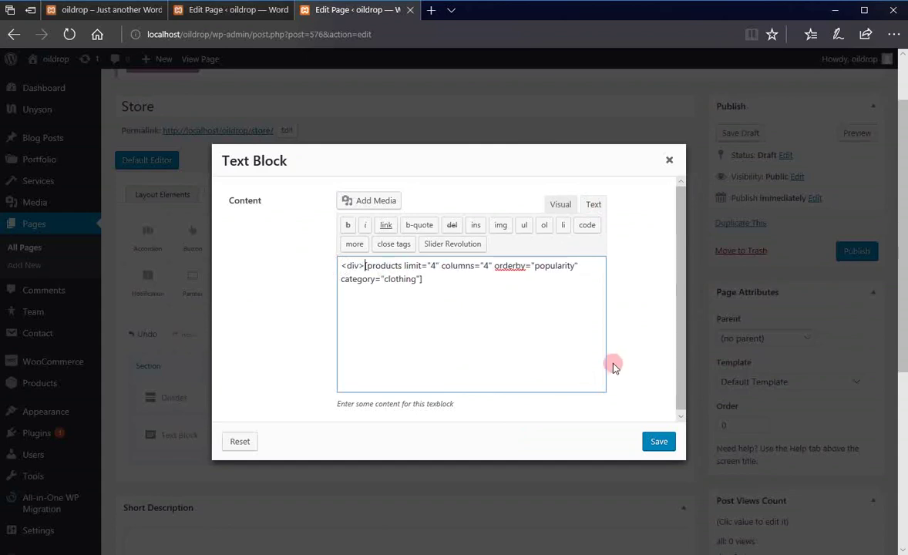
{"action": "left_click", "coordinate": [485, 285]}
{"action": "left_click", "coordinate": [658, 439]}
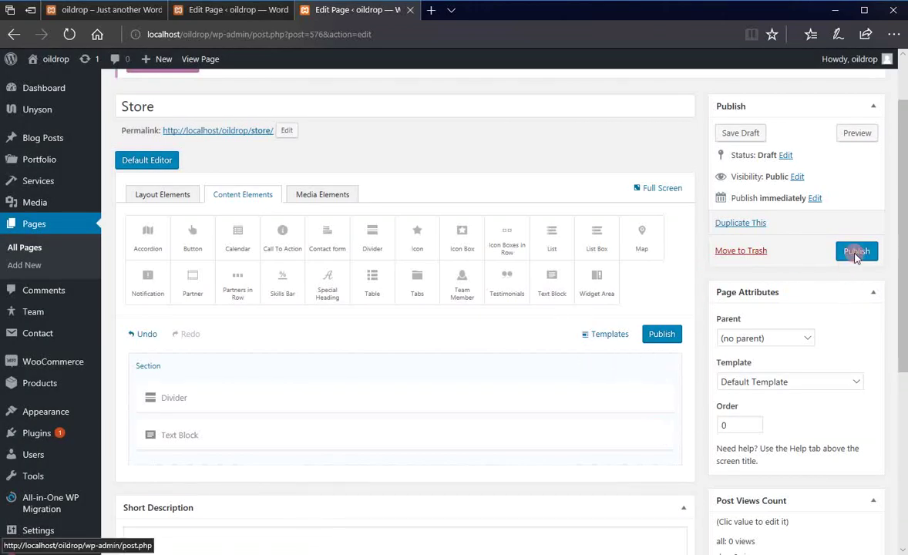
- Publish the Store page and open its permalink in a new browser tab
{"action": "left_click", "coordinate": [855, 252]}
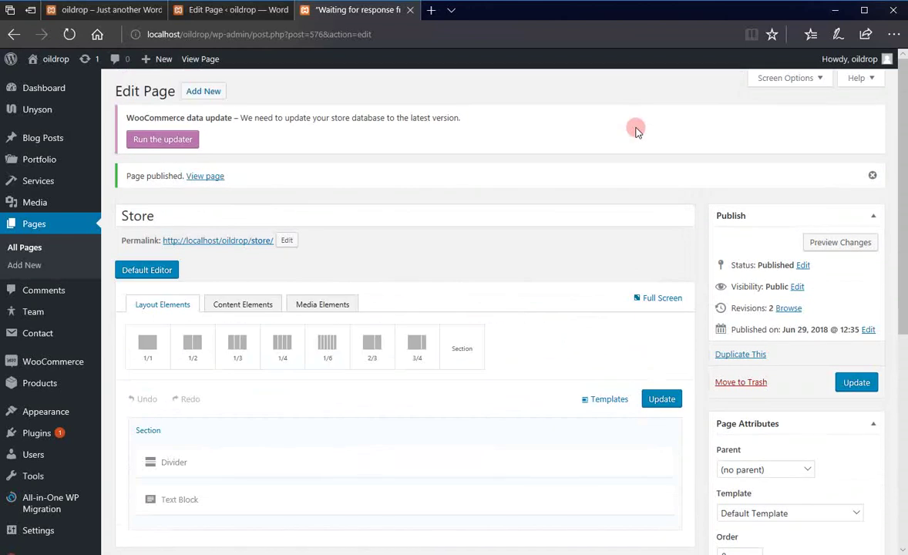
{"action": "right_click", "coordinate": [261, 240]}
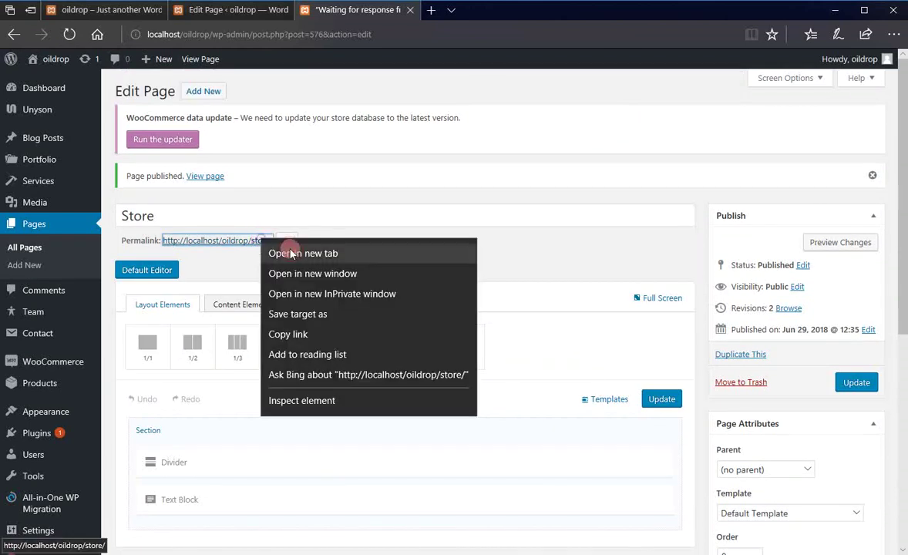
{"action": "left_click", "coordinate": [292, 253]}
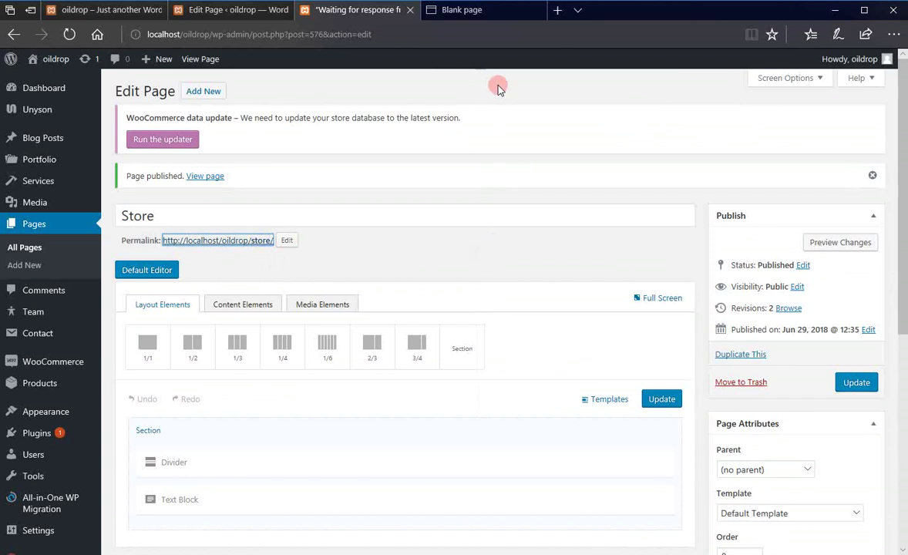
- Look over the product grid on the published Store page in its own browser tab
{"action": "left_click", "coordinate": [497, 10]}
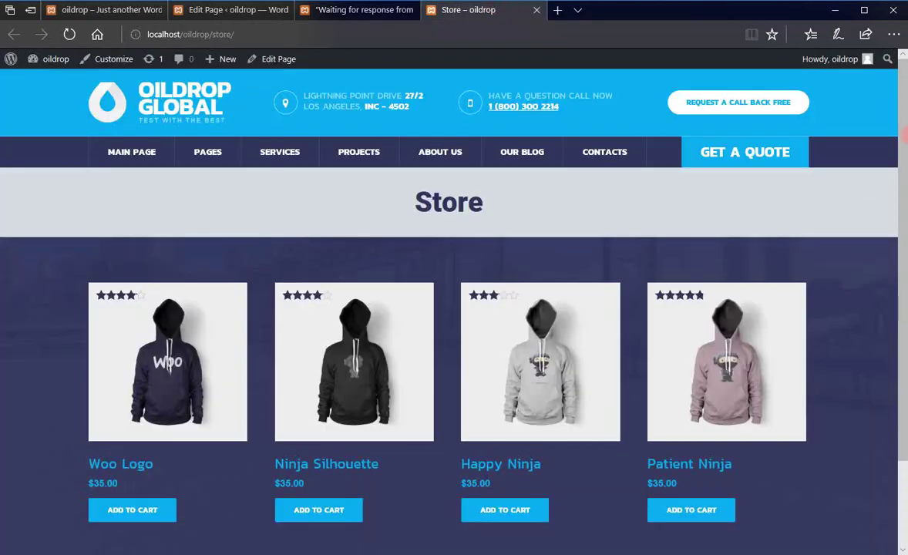
{"action": "left_click_drag", "start_coordinate": [903, 135], "coordinate": [899, 166]}
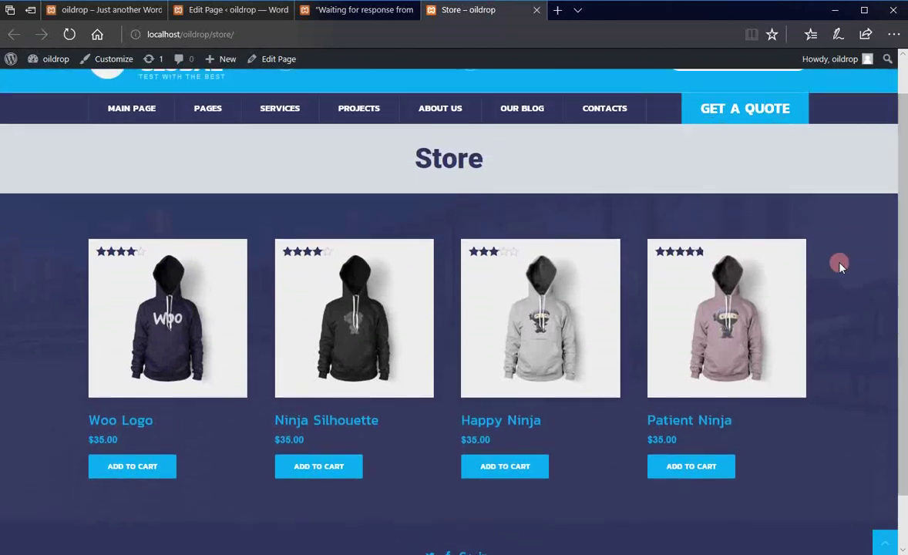
- Return to the Store page editor, set the Text Block shortcode's limit to 8 and save the block
{"action": "left_click", "coordinate": [245, 14]}
{"action": "left_click", "coordinate": [332, 10]}
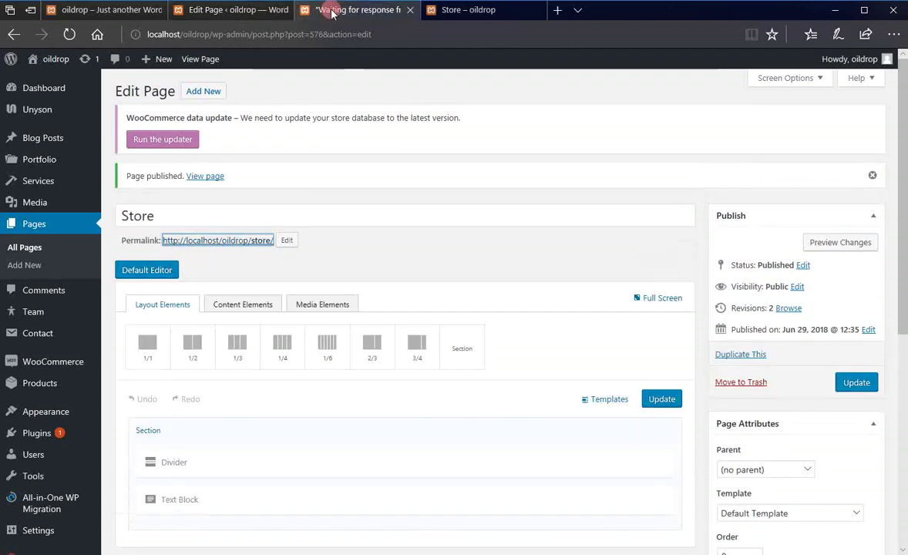
{"action": "left_click", "coordinate": [334, 502]}
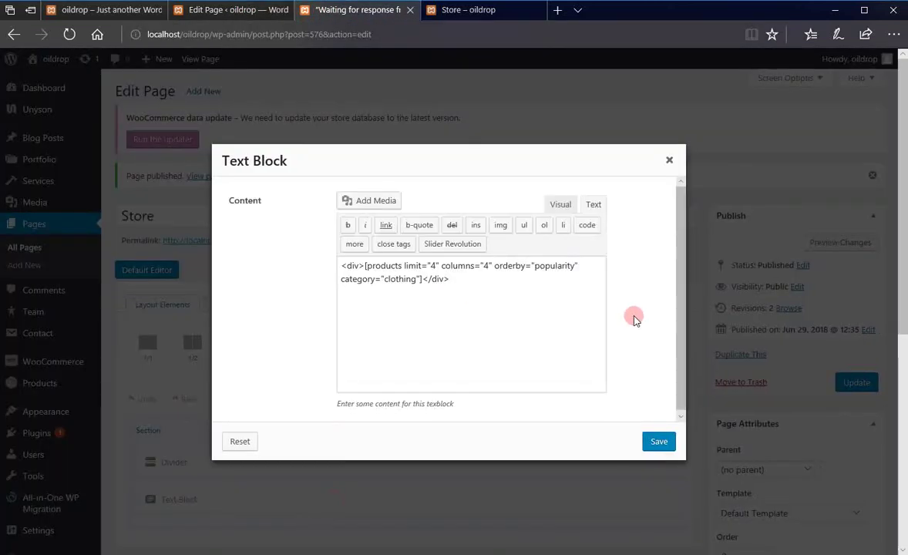
{"action": "left_click", "coordinate": [432, 267]}
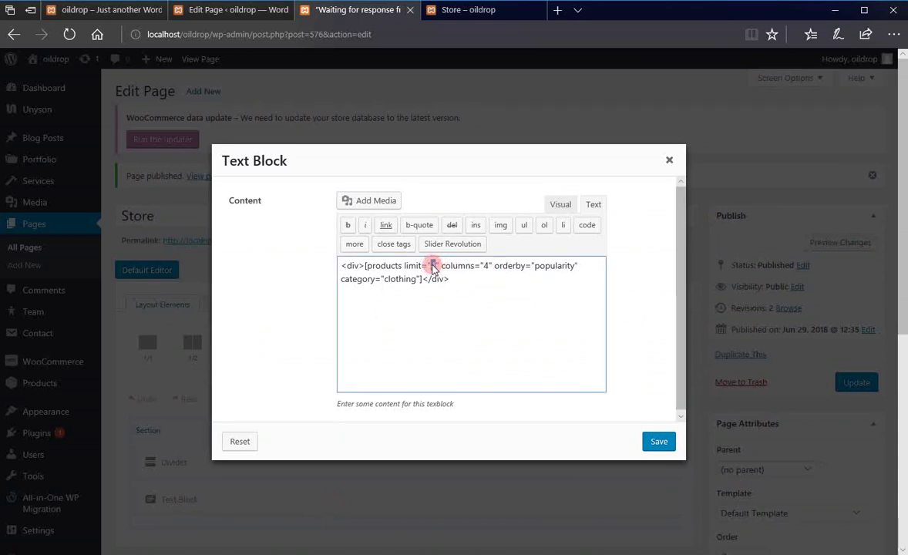
{"action": "type", "text": "8"}
{"action": "left_click", "coordinate": [657, 442]}
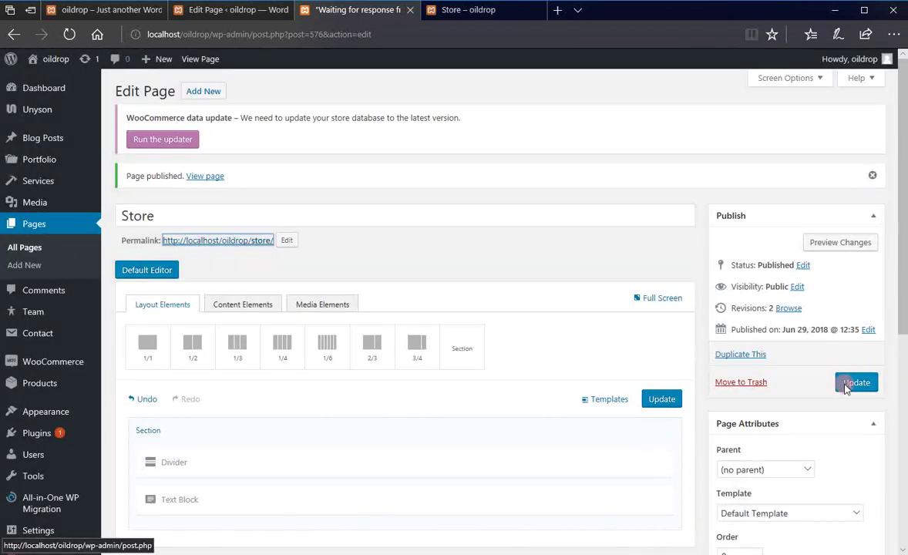
- Update the Store page, then reload its live version and look over the product rows
{"action": "left_click", "coordinate": [848, 383]}
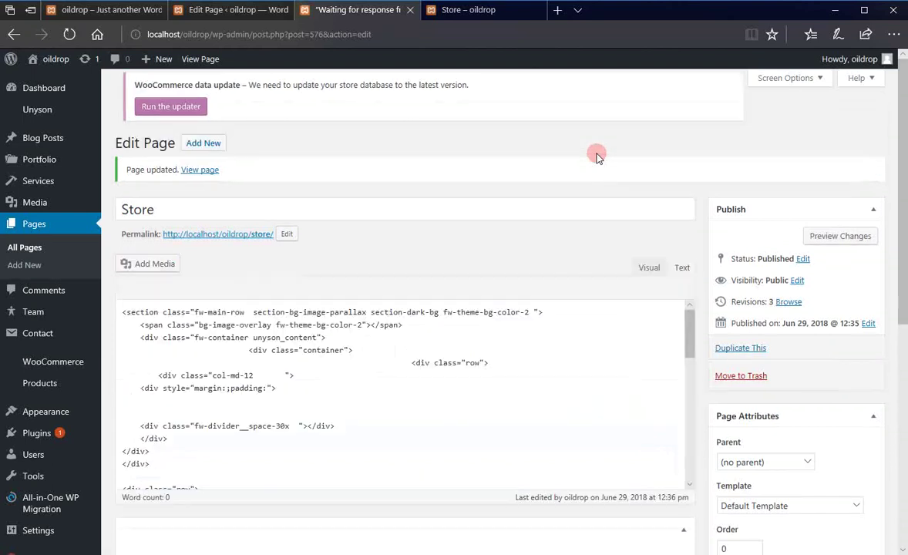
{"action": "left_click", "coordinate": [496, 13]}
{"action": "left_click", "coordinate": [70, 35]}
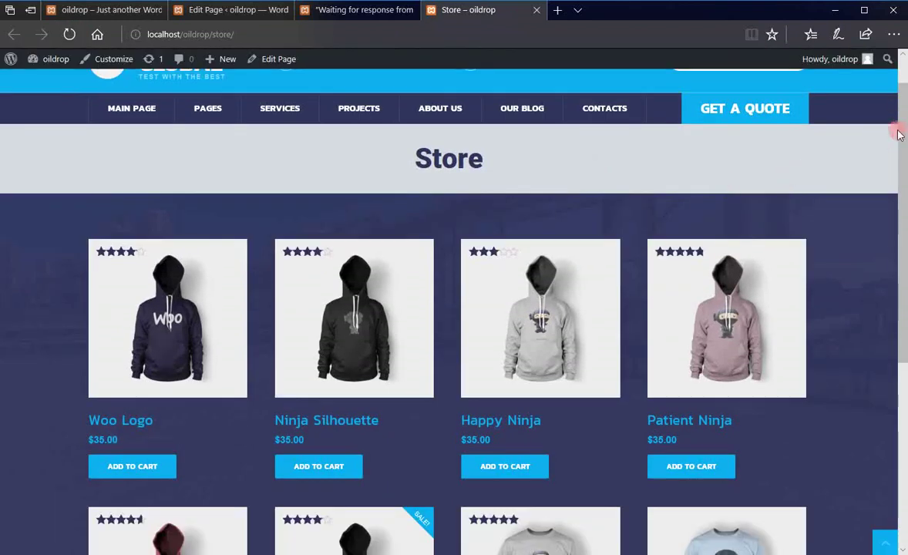
{"action": "left_click_drag", "start_coordinate": [898, 134], "coordinate": [869, 193]}
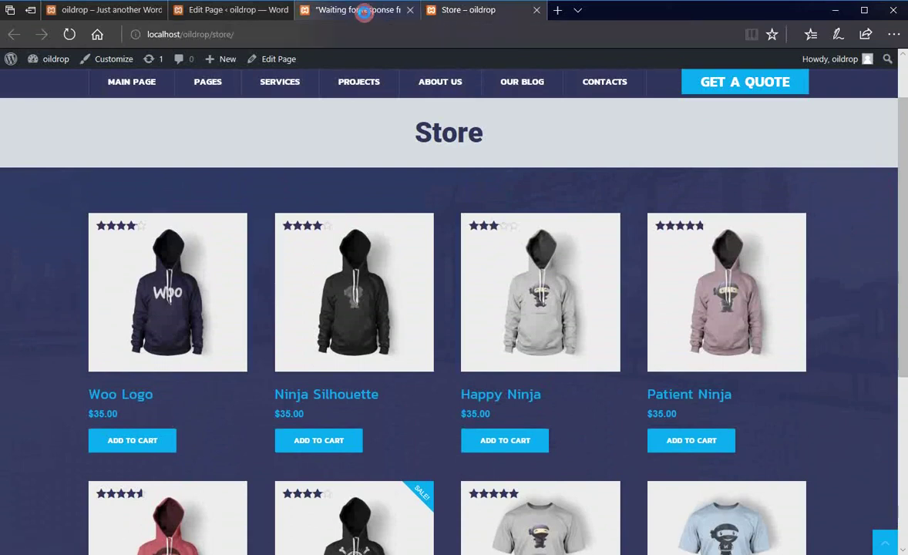
- Copy the shortcode [products limit="9" columns="3" orderby="id" order="DESC" visibility="visible"] from the Draft page in the other browser tab
{"action": "left_click", "coordinate": [363, 11]}
{"action": "left_click", "coordinate": [229, 10]}
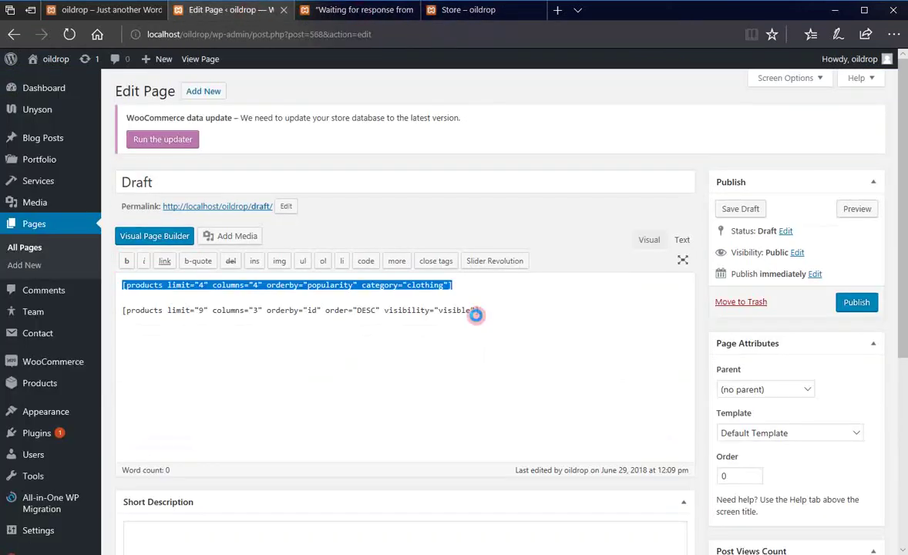
{"action": "left_click_drag", "start_coordinate": [477, 311], "coordinate": [122, 310]}
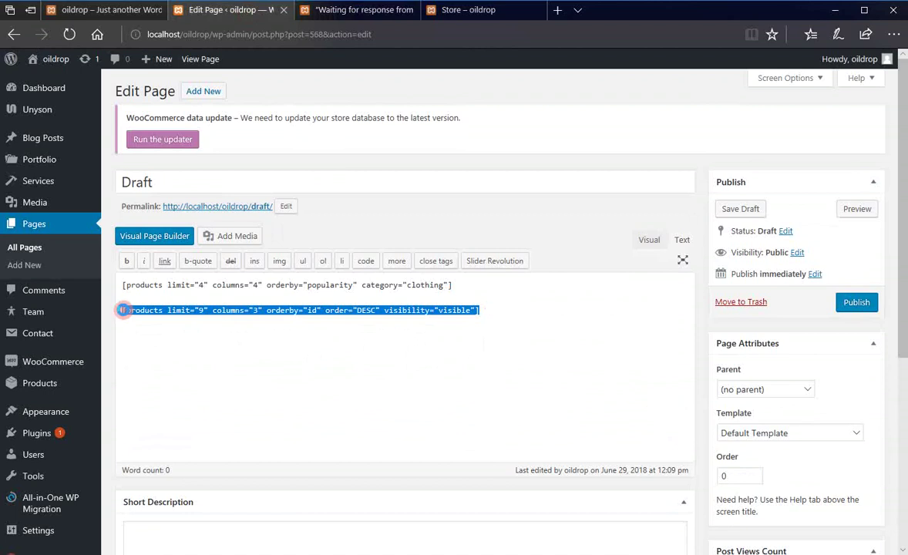
{"action": "right_click", "coordinate": [124, 311]}
{"action": "left_click", "coordinate": [176, 393]}
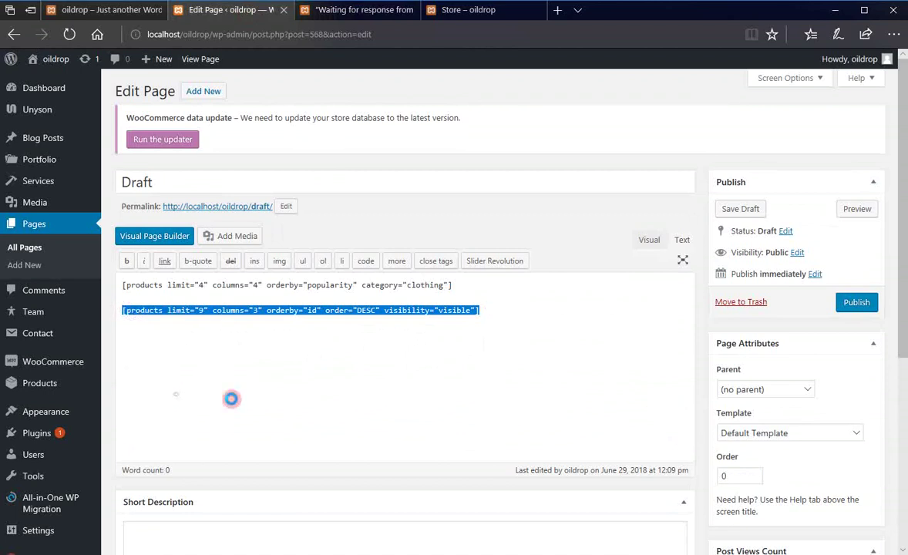
- Return to the Store page editor and duplicate the section containing the Divider and Text Block
{"action": "left_click", "coordinate": [370, 11]}
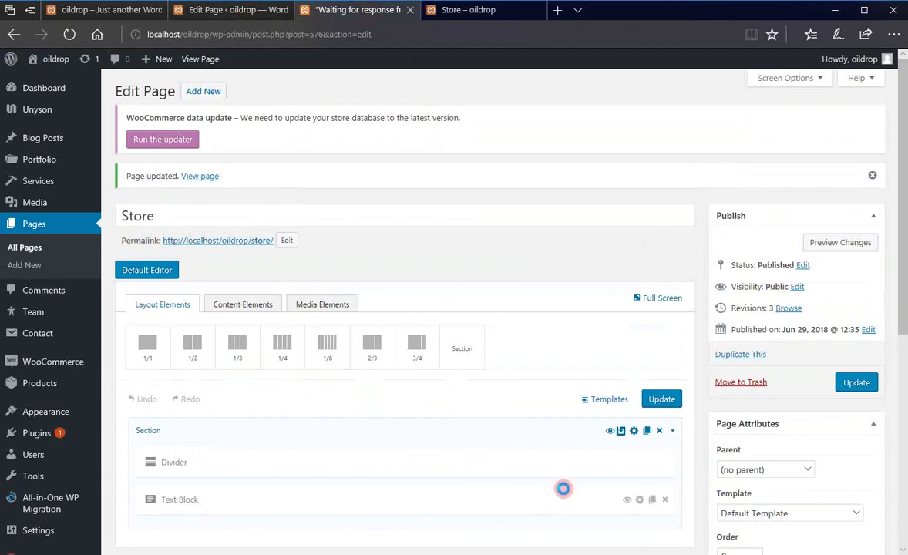
{"action": "scroll", "coordinate": [563, 488], "scroll_direction": "down", "scroll_amount": 2}
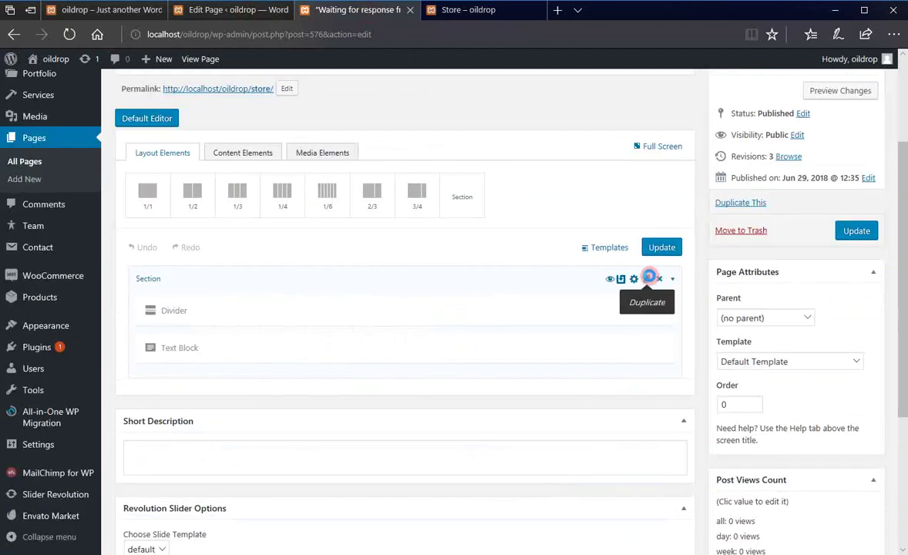
{"action": "left_click", "coordinate": [649, 277]}
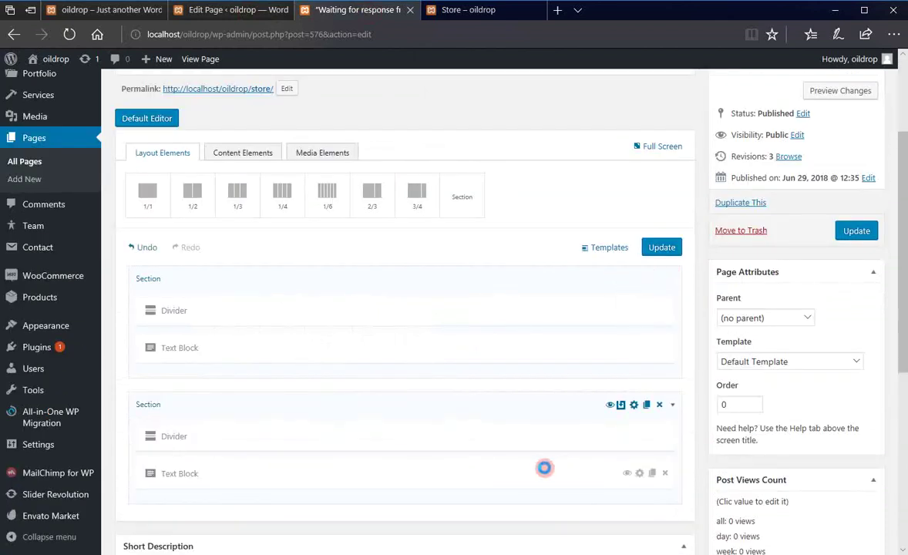
- Replace the shortcode inside the div of the second section's Text Block with the copied one and save the block
{"action": "left_click", "coordinate": [542, 468]}
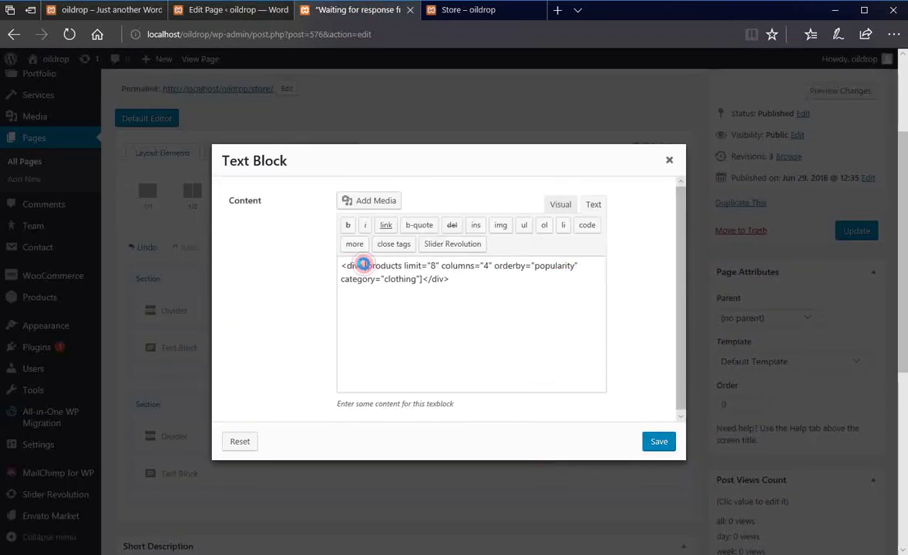
{"action": "left_click_drag", "start_coordinate": [363, 264], "coordinate": [422, 279]}
{"action": "key", "text": "ctrl+v"}
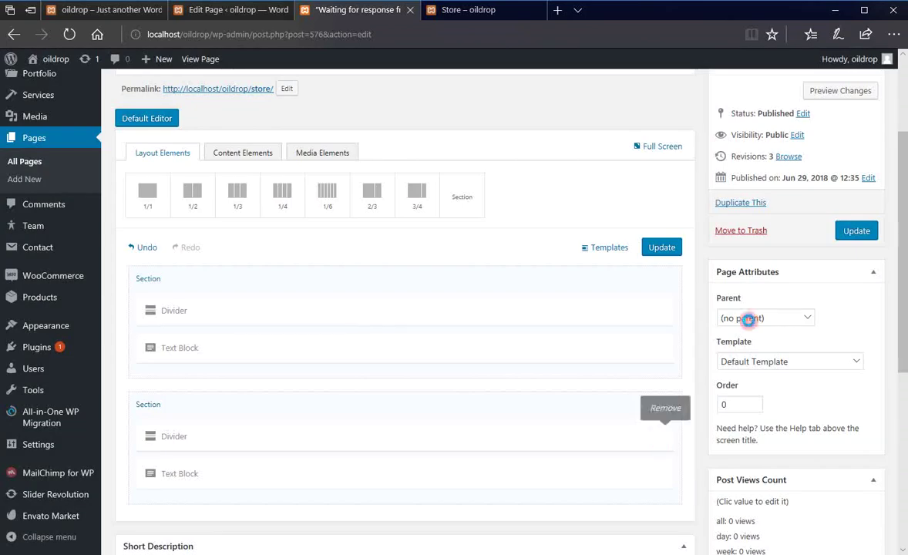
- Update the Store page, then reload its live version and look over both product sections
{"action": "left_click", "coordinate": [848, 228]}
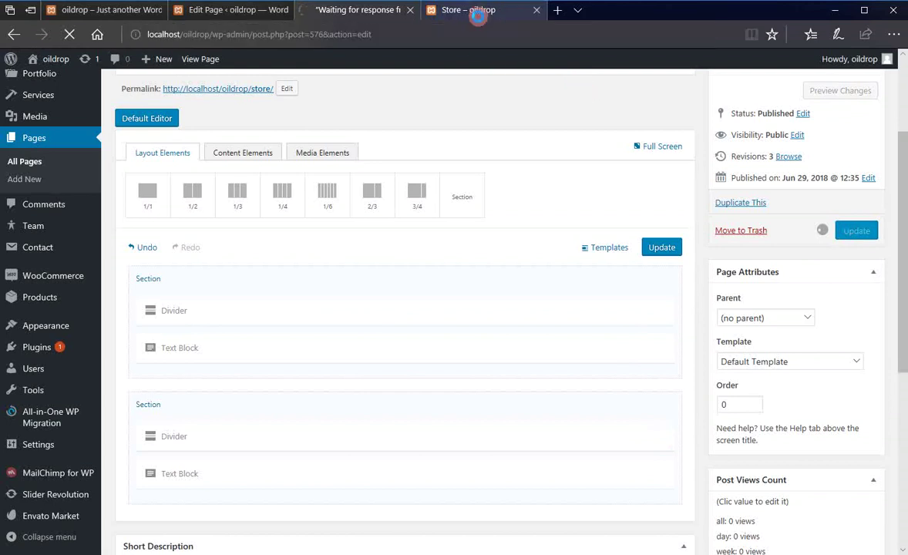
{"action": "left_click", "coordinate": [474, 11]}
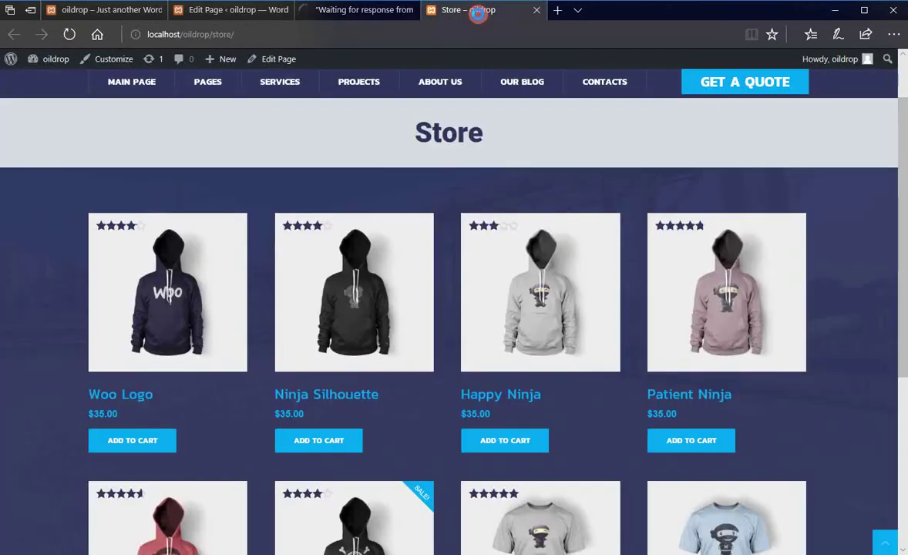
{"action": "left_click", "coordinate": [71, 35]}
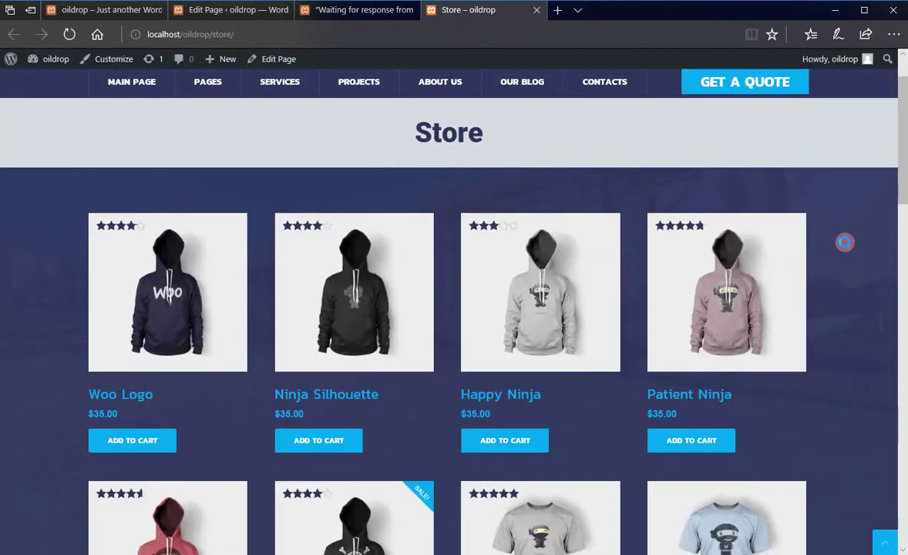
{"action": "left_click_drag", "start_coordinate": [899, 111], "coordinate": [867, 89]}
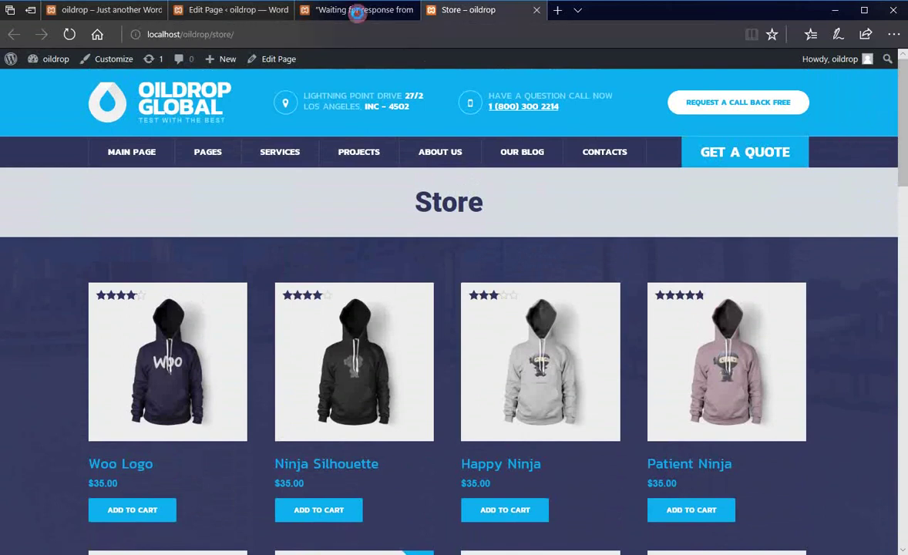
- Back in the Store page editor, set columns to 4 in the second section's Text Block shortcode and save the block
{"action": "left_click", "coordinate": [332, 11]}
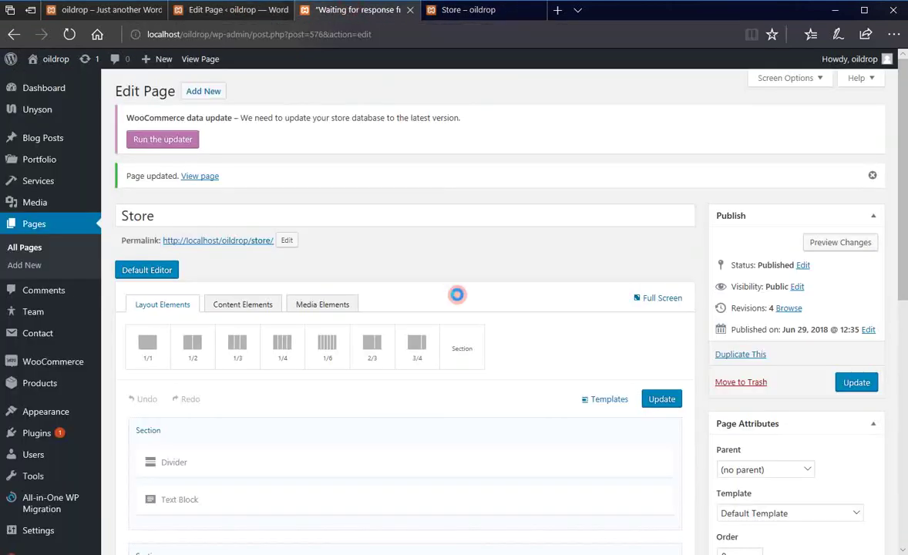
{"action": "scroll", "coordinate": [457, 294], "scroll_direction": "down", "scroll_amount": 3}
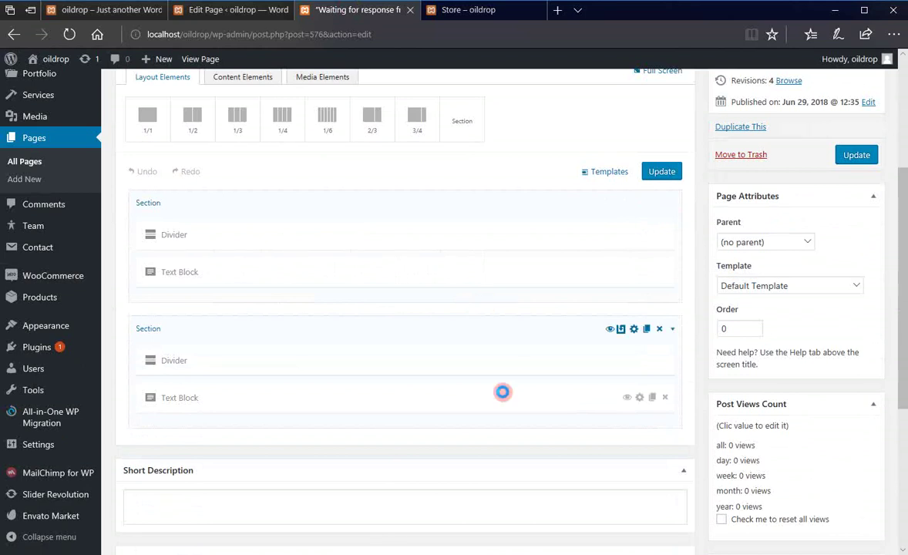
{"action": "left_click", "coordinate": [502, 392]}
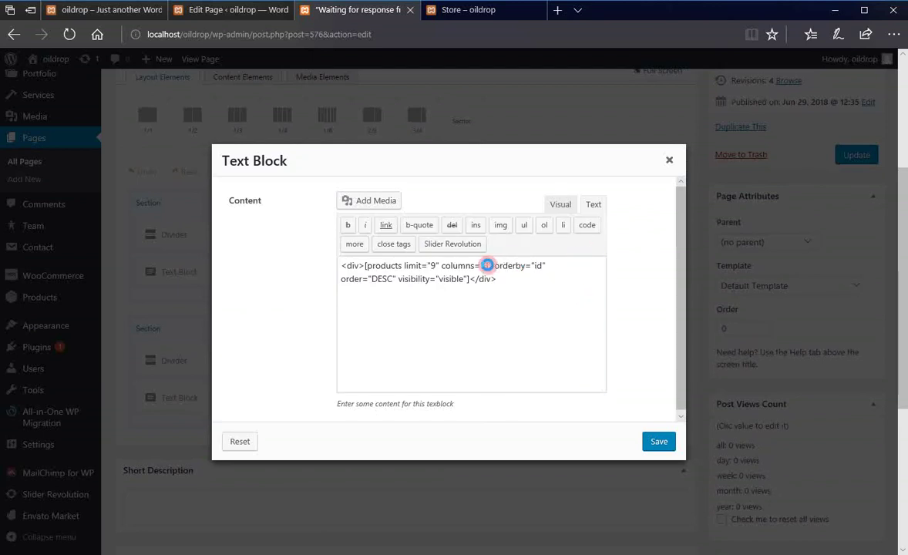
{"action": "double_click", "coordinate": [487, 265]}
{"action": "type", "text": "4"}
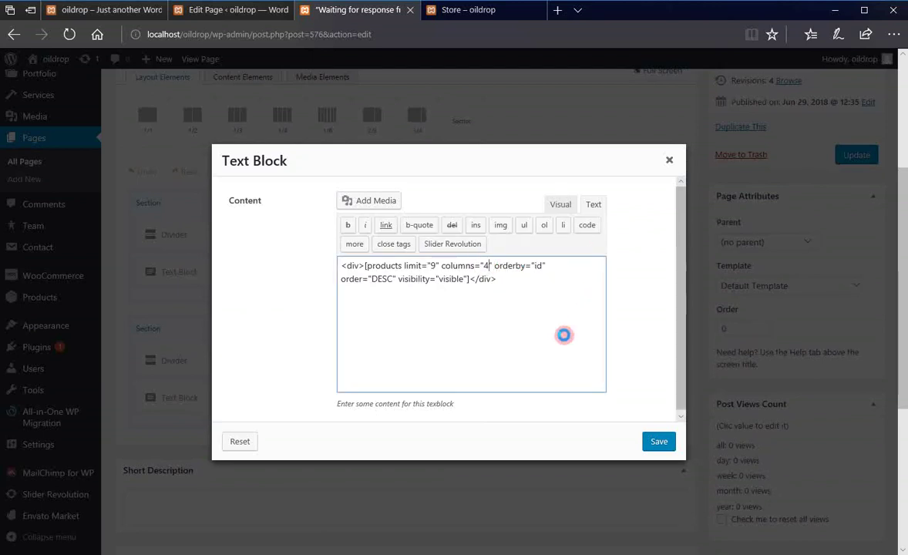
{"action": "left_click", "coordinate": [659, 441]}
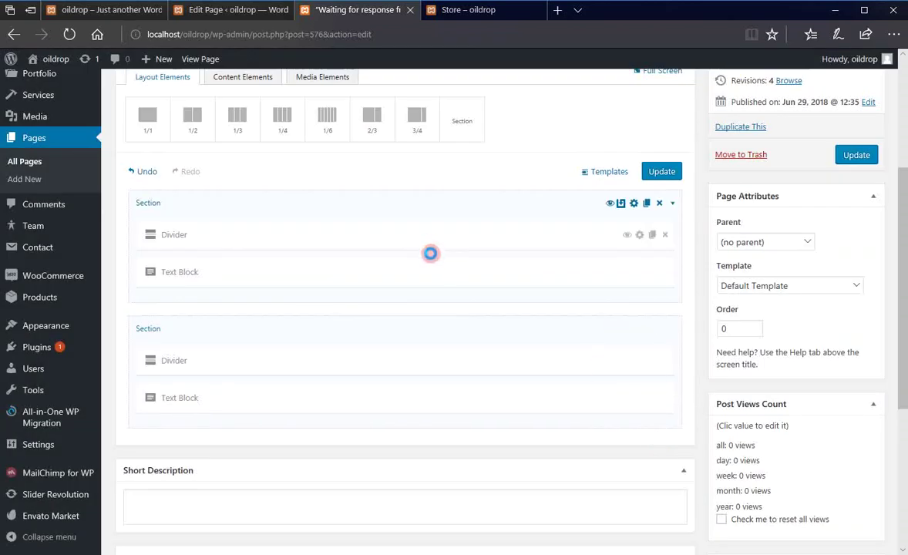
- Set columns to 3 and limit to 9 in the first section's Text Block shortcode and save the block
{"action": "left_click", "coordinate": [430, 265]}
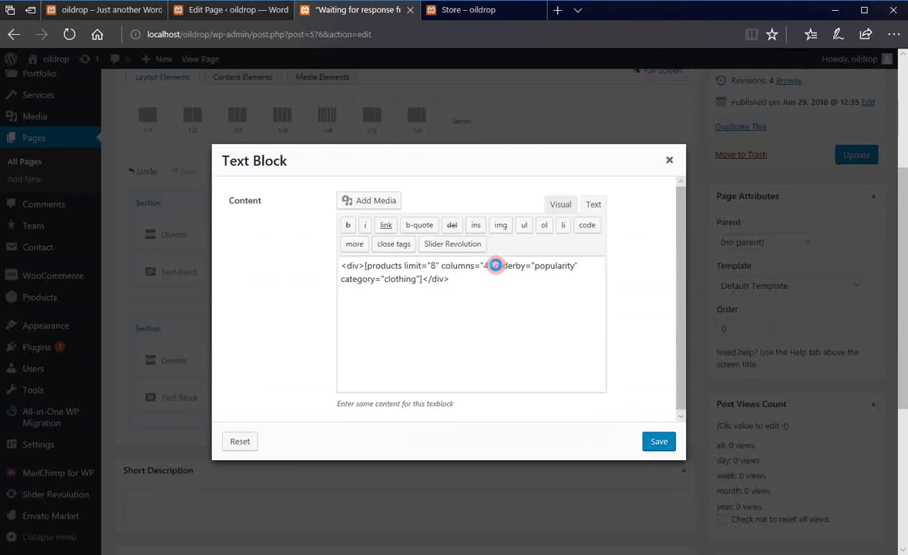
{"action": "left_click", "coordinate": [486, 265]}
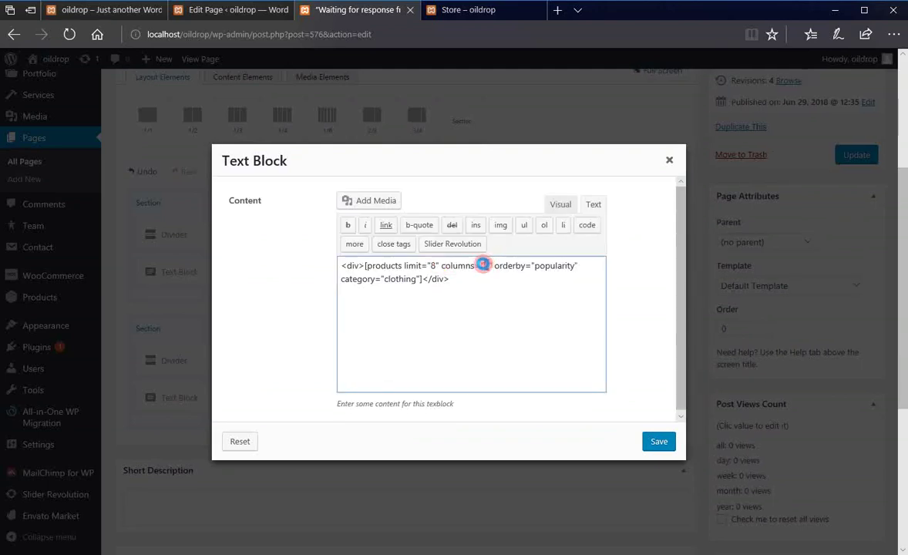
{"action": "double_click", "coordinate": [485, 265]}
{"action": "type", "text": "3"}
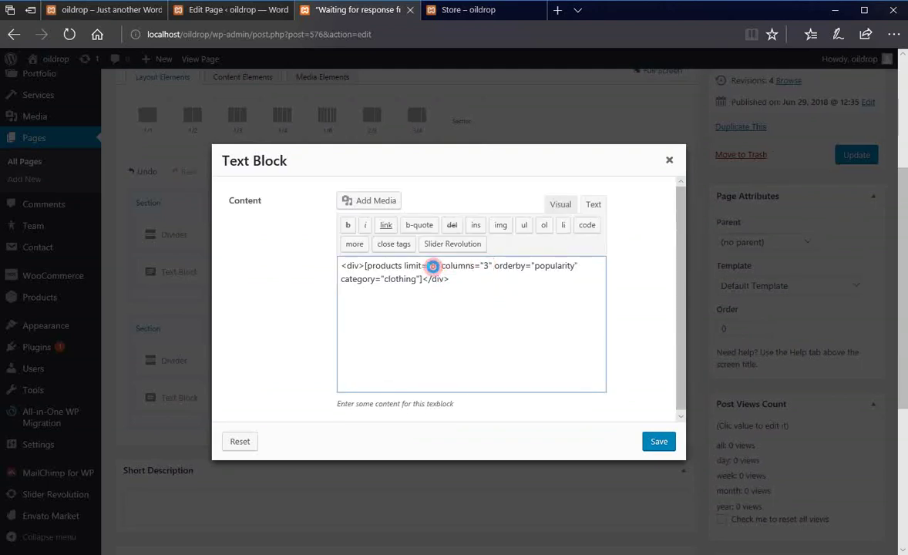
{"action": "double_click", "coordinate": [431, 265]}
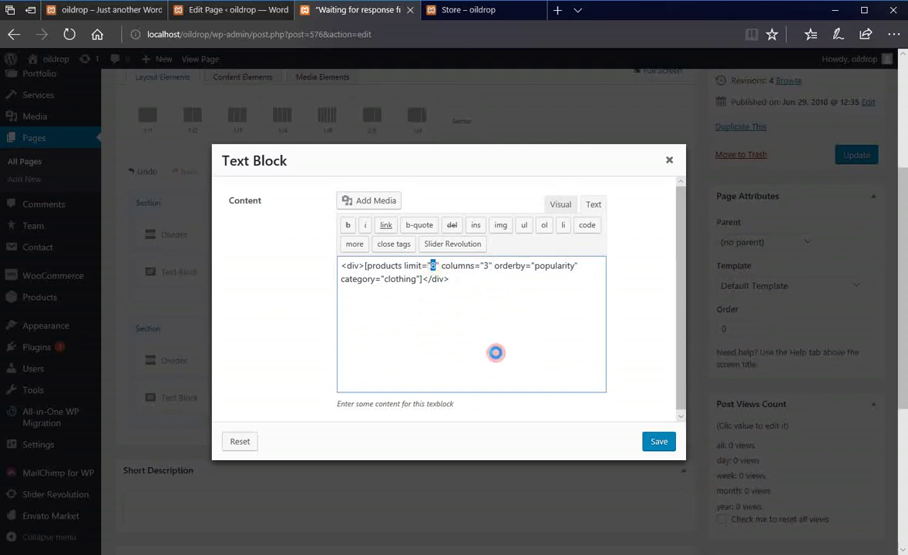
{"action": "type", "text": "9"}
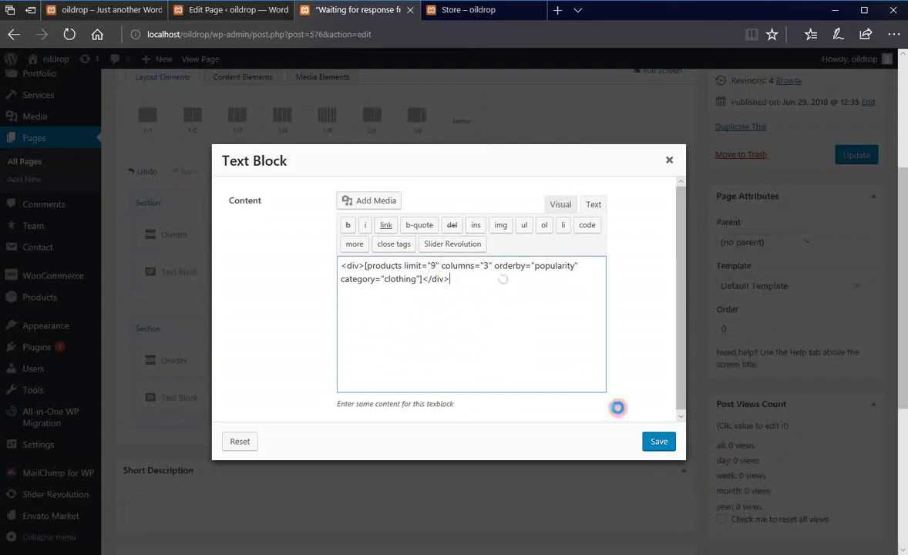
{"action": "left_click", "coordinate": [657, 440]}
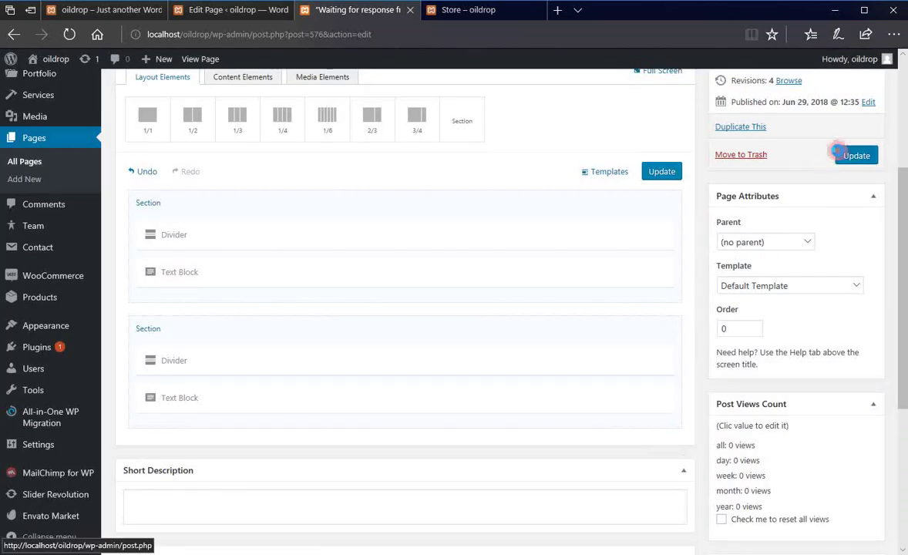
- Update the Store page with the revised shortcodes and reload its live version
{"action": "left_click", "coordinate": [851, 154]}
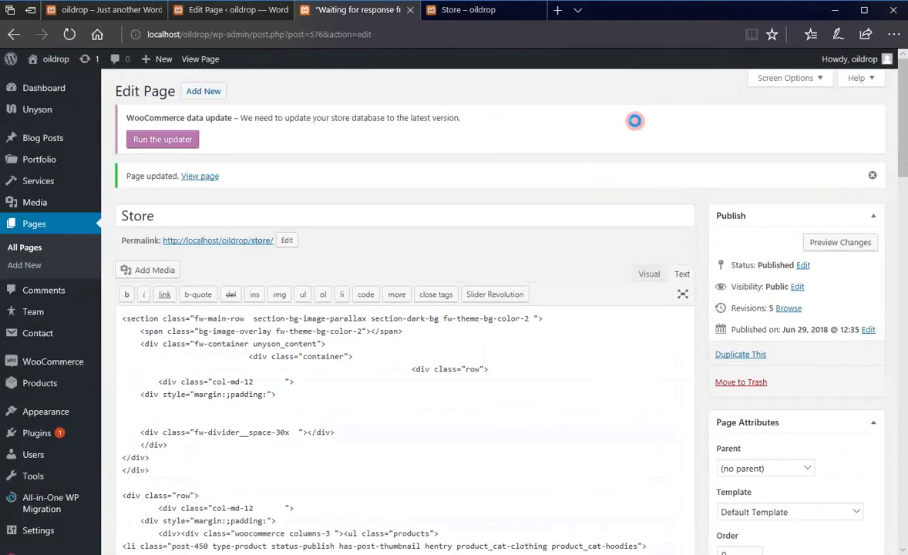
{"action": "left_click", "coordinate": [490, 9]}
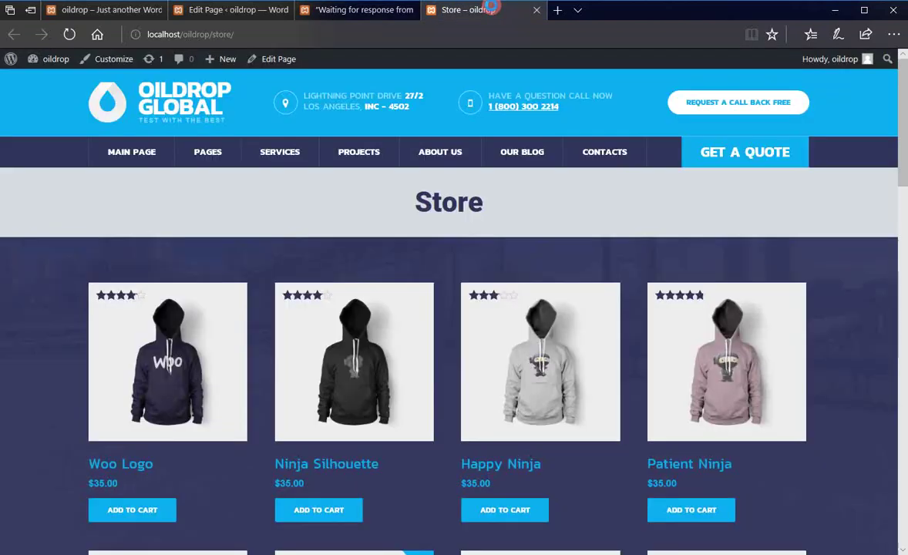
{"action": "left_click", "coordinate": [69, 34]}
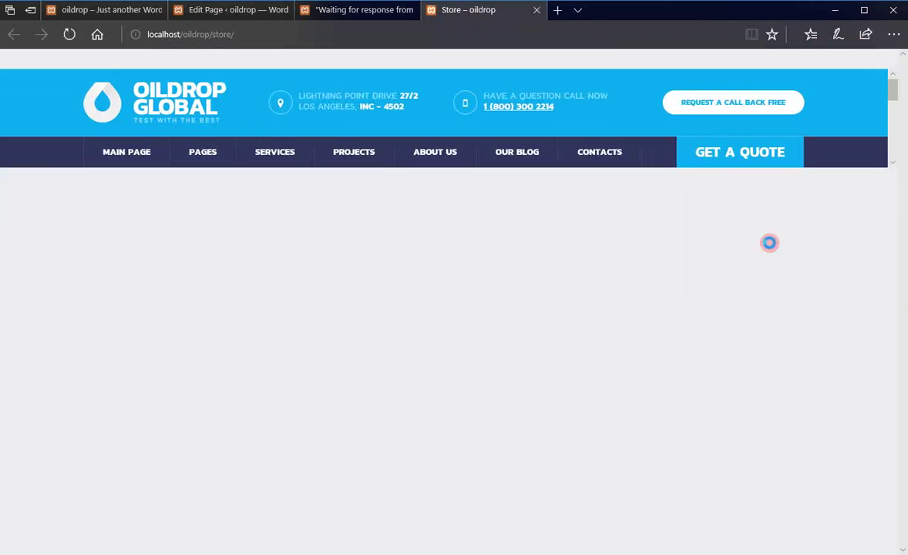
- Look over the products on the live Store page and review the two product shortcodes in the Draft page's text editor
{"action": "scroll", "coordinate": [903, 126], "scroll_direction": "down", "scroll_amount": 1}
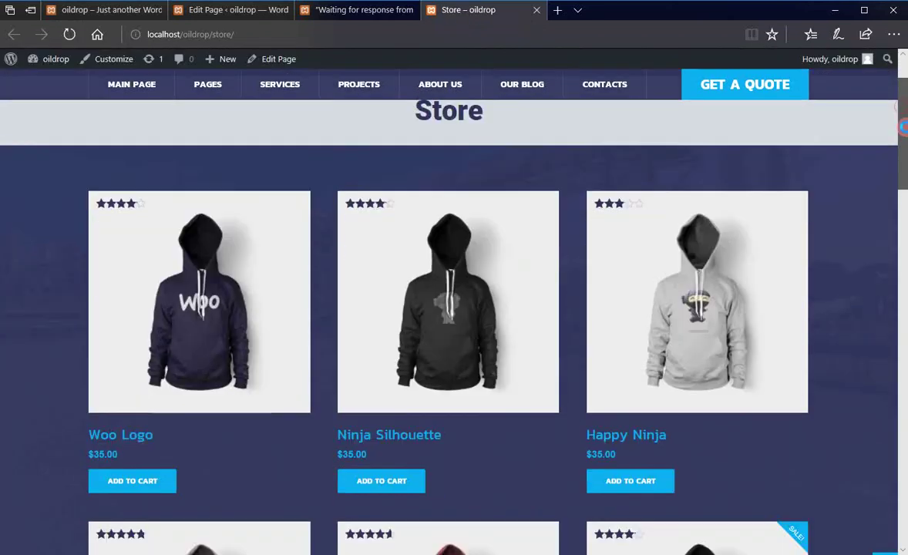
{"action": "mouse_move", "coordinate": [903, 126]}
{"action": "left_mouse_down"}
{"action": "mouse_move", "coordinate": [905, 441]}
{"action": "mouse_move", "coordinate": [905, 125]}
{"action": "left_mouse_up"}
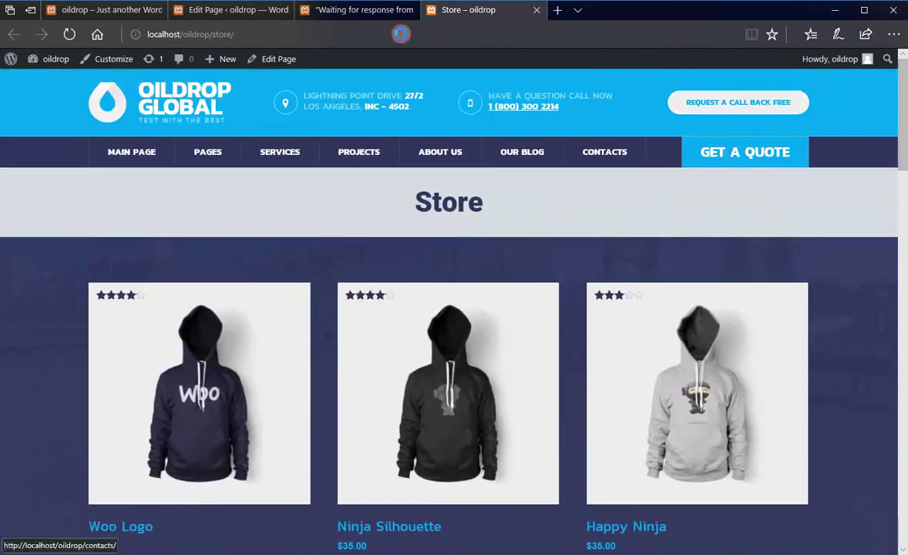
{"action": "left_click", "coordinate": [253, 10]}
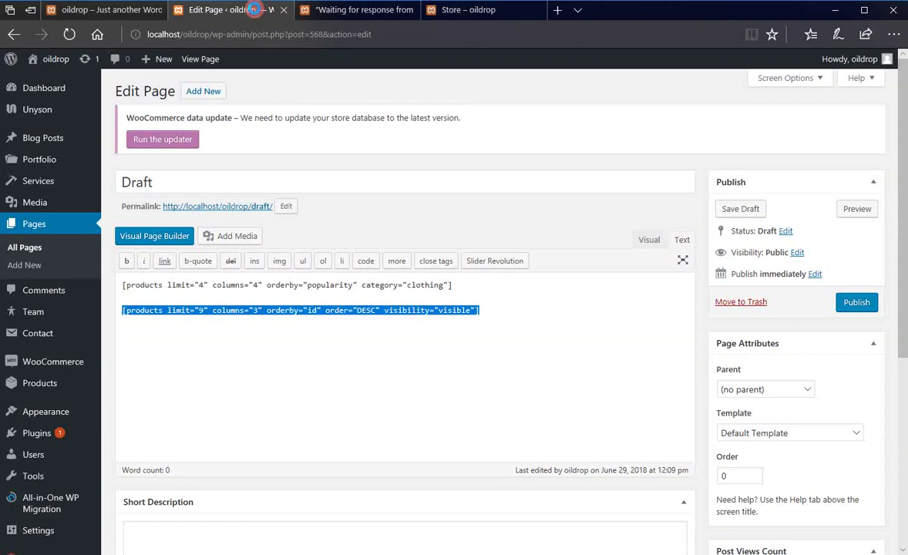
{"action": "left_click", "coordinate": [530, 314]}
{"action": "key", "text": "ctrl+a"}
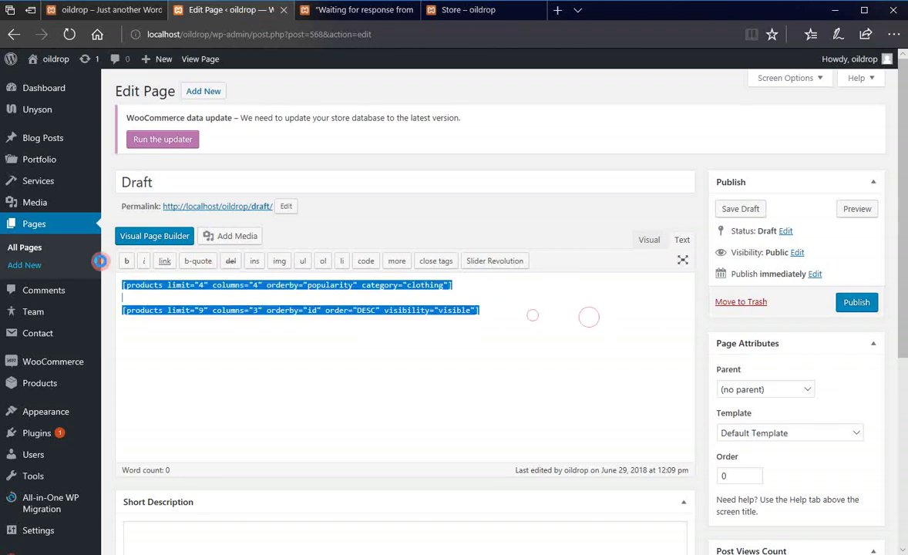
{"action": "left_click", "coordinate": [493, 307]}
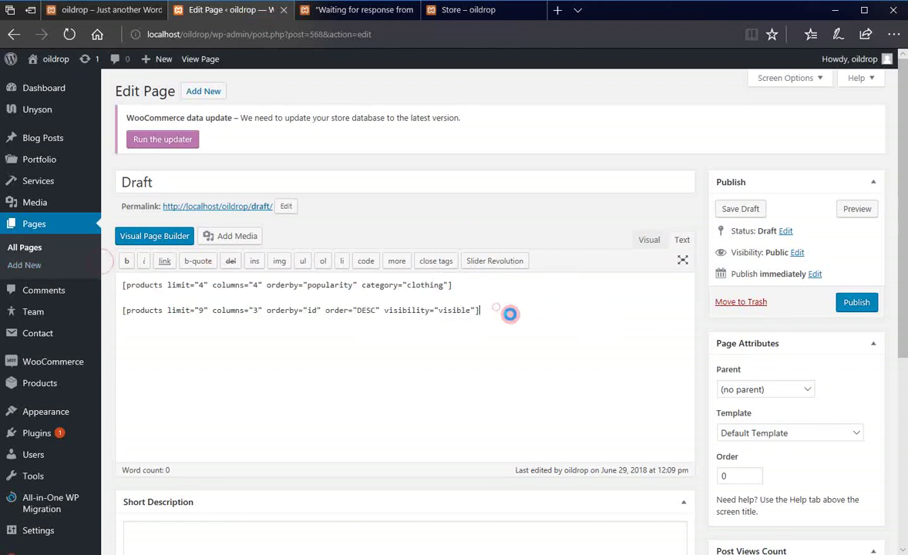
- Return to the Store page editor and review the Divider and Text Block elements in its two sections
{"action": "left_click", "coordinate": [356, 7]}
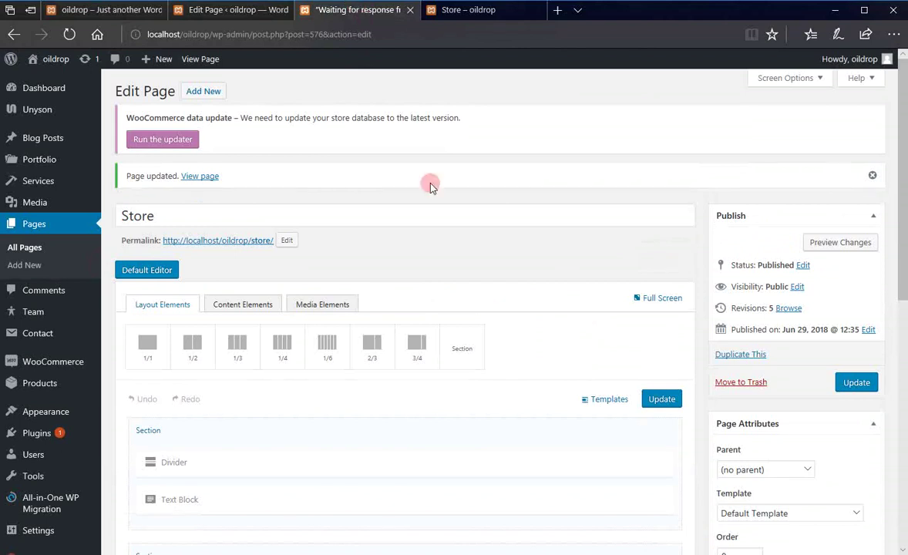
{"action": "left_click_drag", "start_coordinate": [897, 199], "coordinate": [896, 256]}
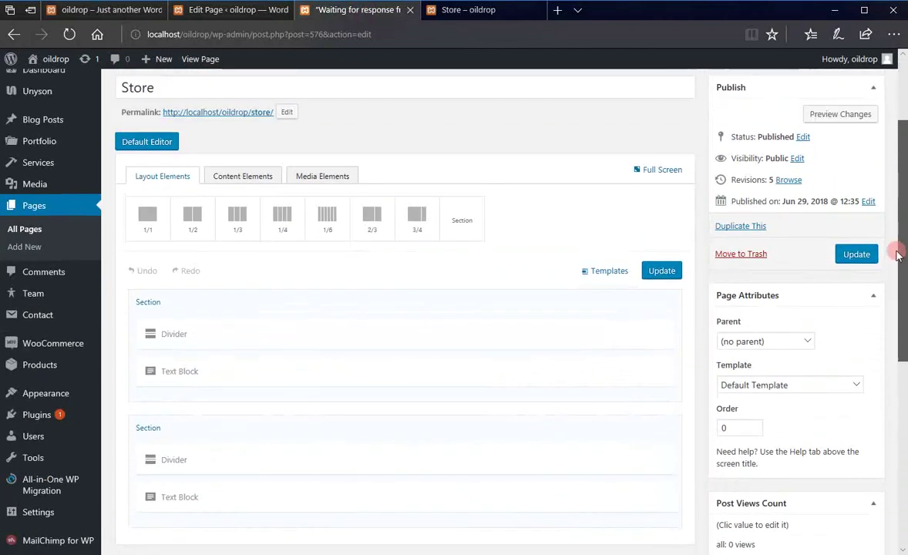
{"action": "scroll", "coordinate": [896, 256], "scroll_direction": "up", "scroll_amount": 2}
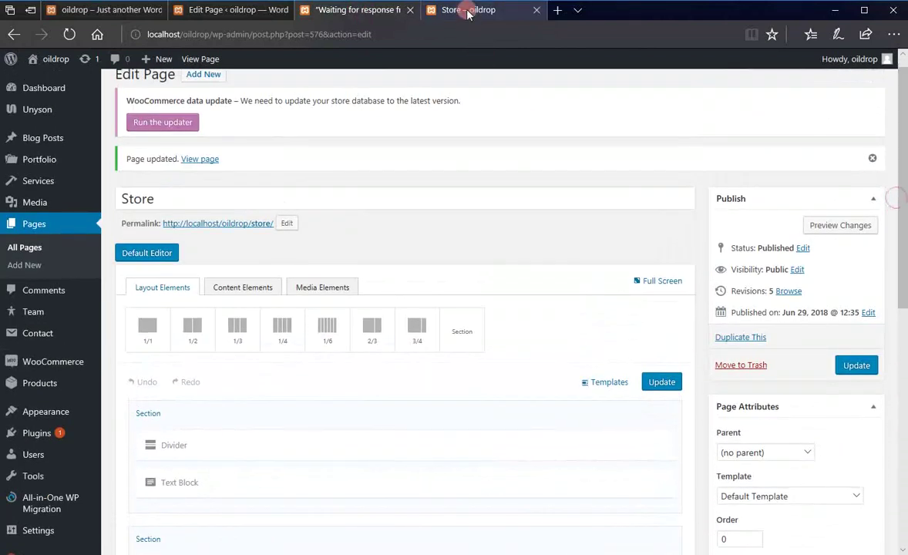